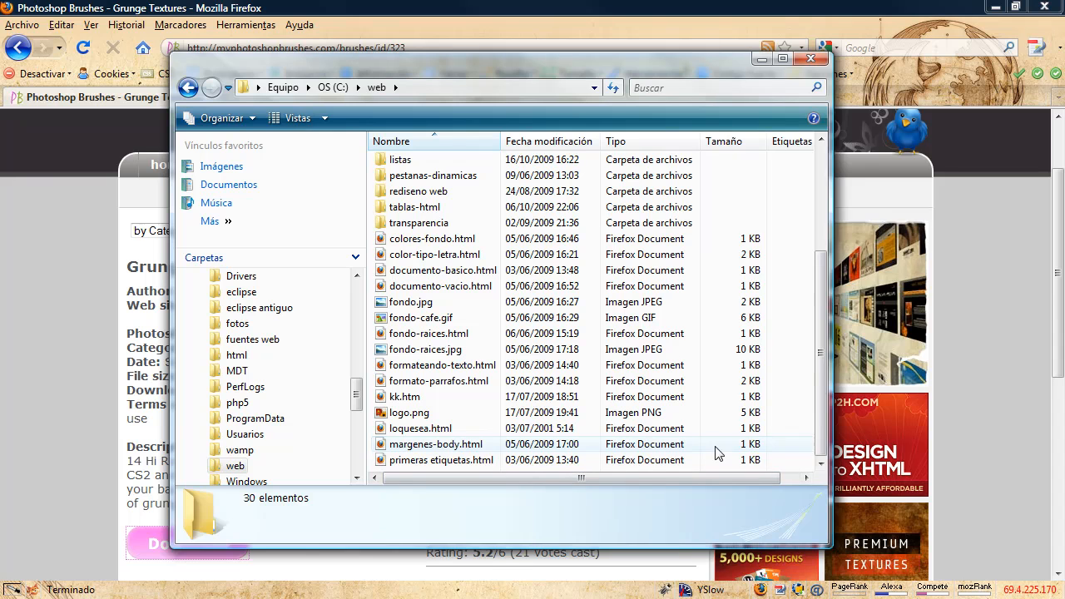
Step: Paste the copied grunge_textures.abr brush file into the C:\web folder
{"action": "right_click", "coordinate": [792, 459]}
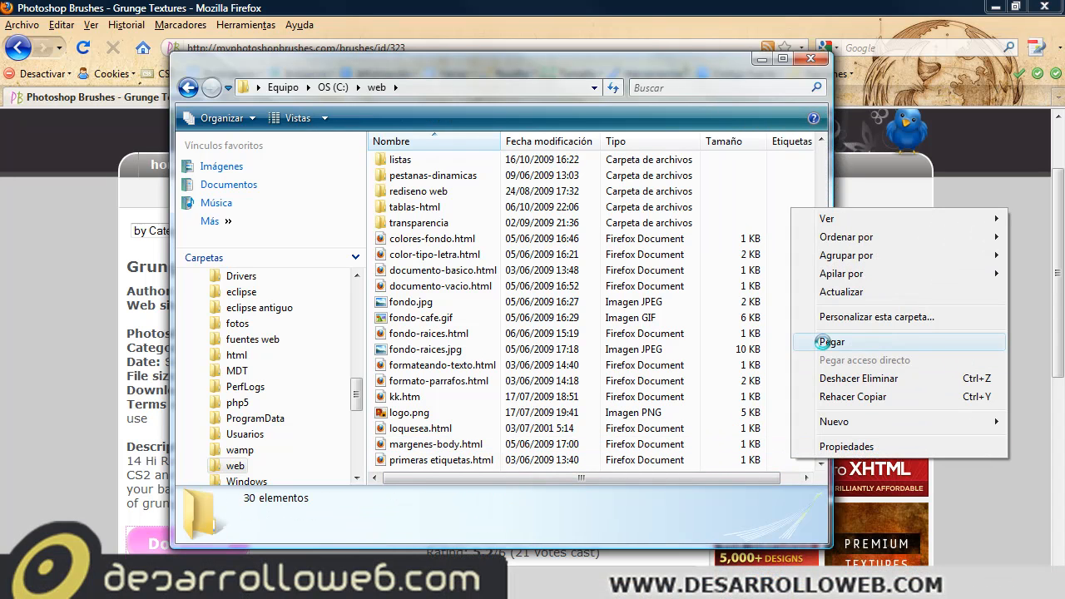
{"action": "left_click", "coordinate": [831, 342]}
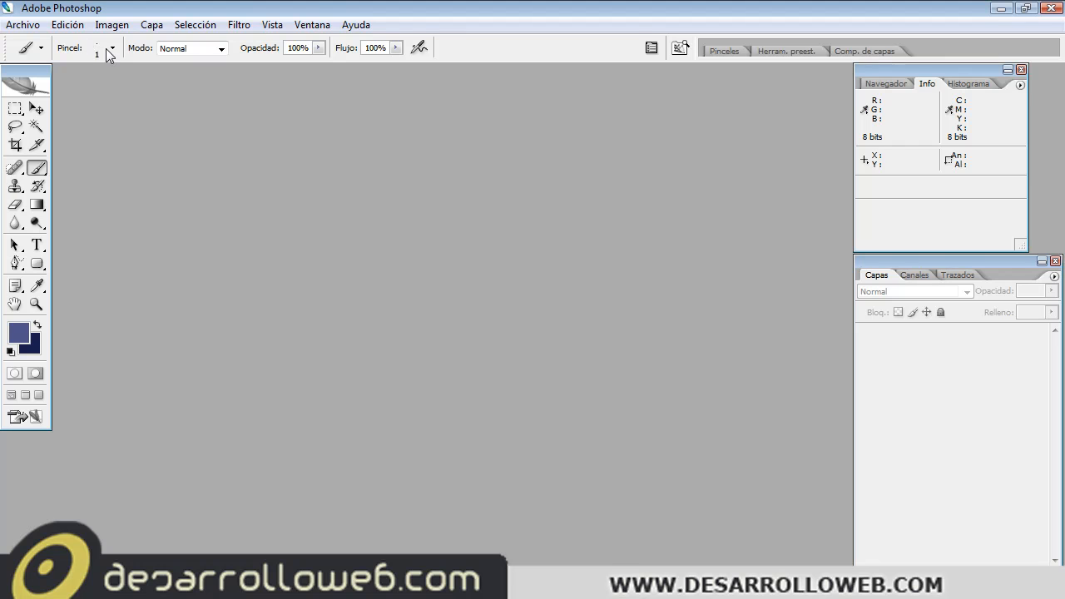
Step: Load the brush set grunge_textures.abr from the C:\web folder and look through the brushes added to the list
{"action": "left_click", "coordinate": [112, 48]}
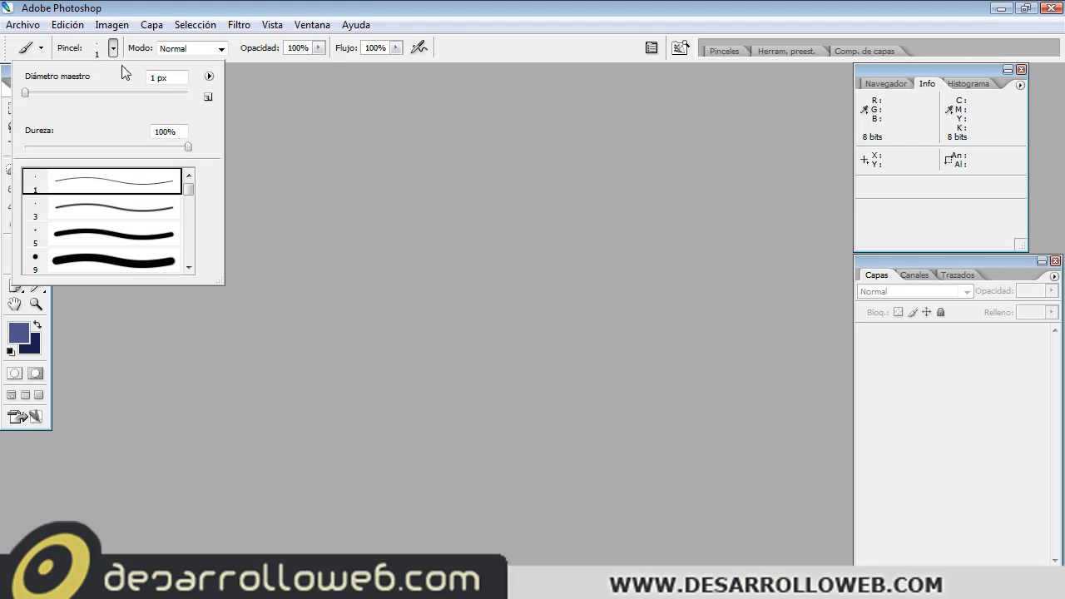
{"action": "left_click", "coordinate": [209, 78]}
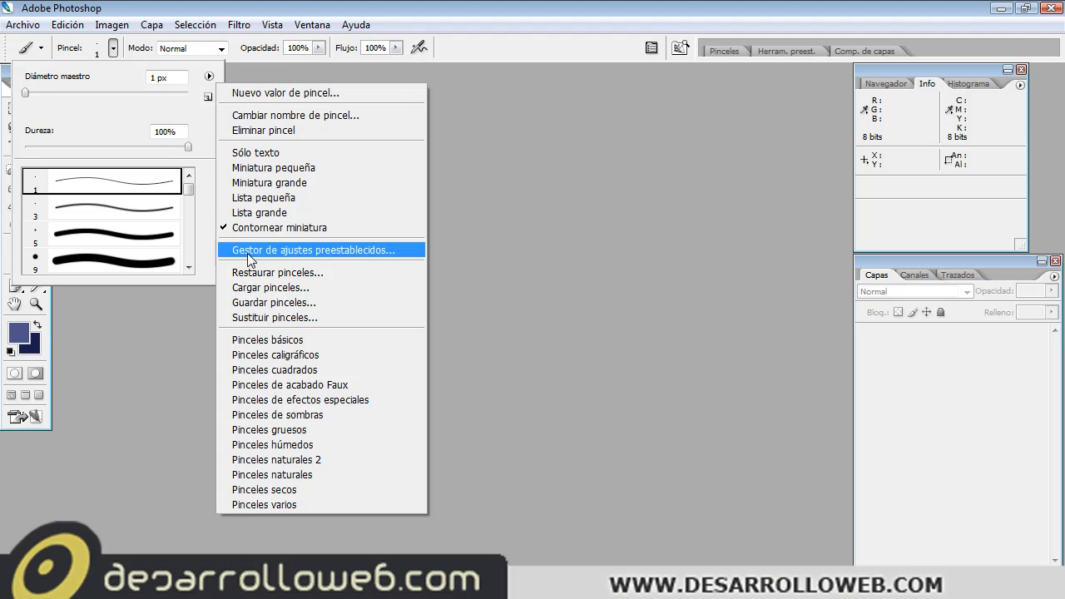
{"action": "left_click", "coordinate": [262, 291]}
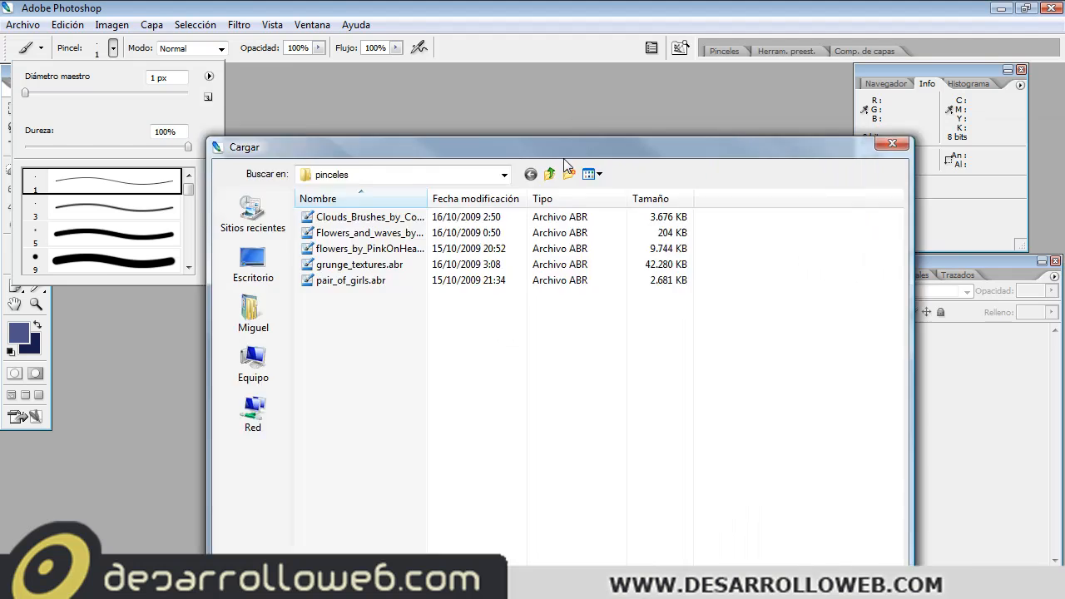
{"action": "left_click", "coordinate": [378, 128]}
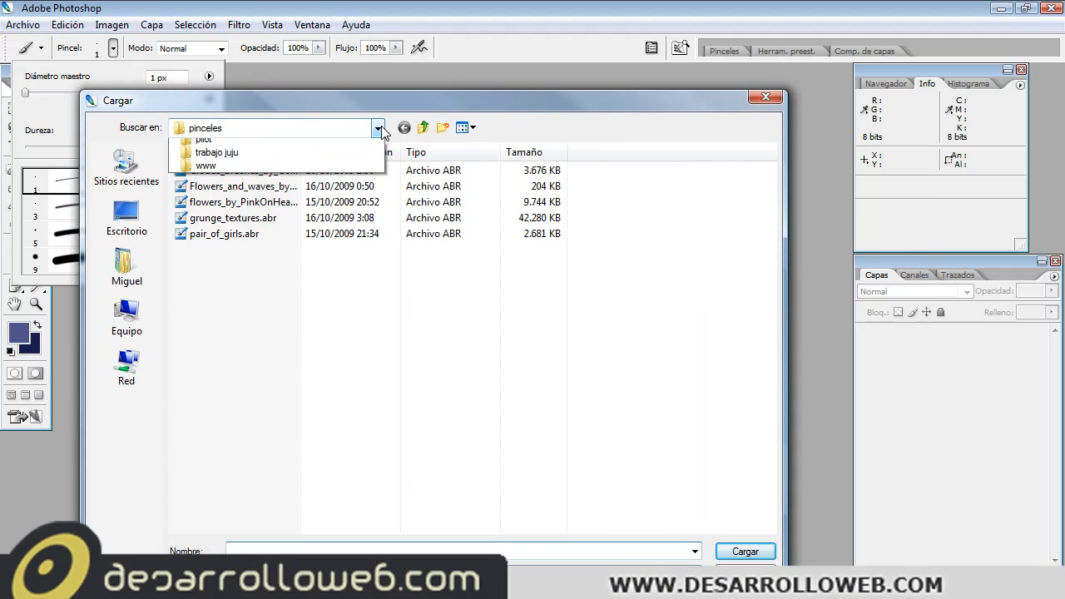
{"action": "left_click", "coordinate": [333, 228]}
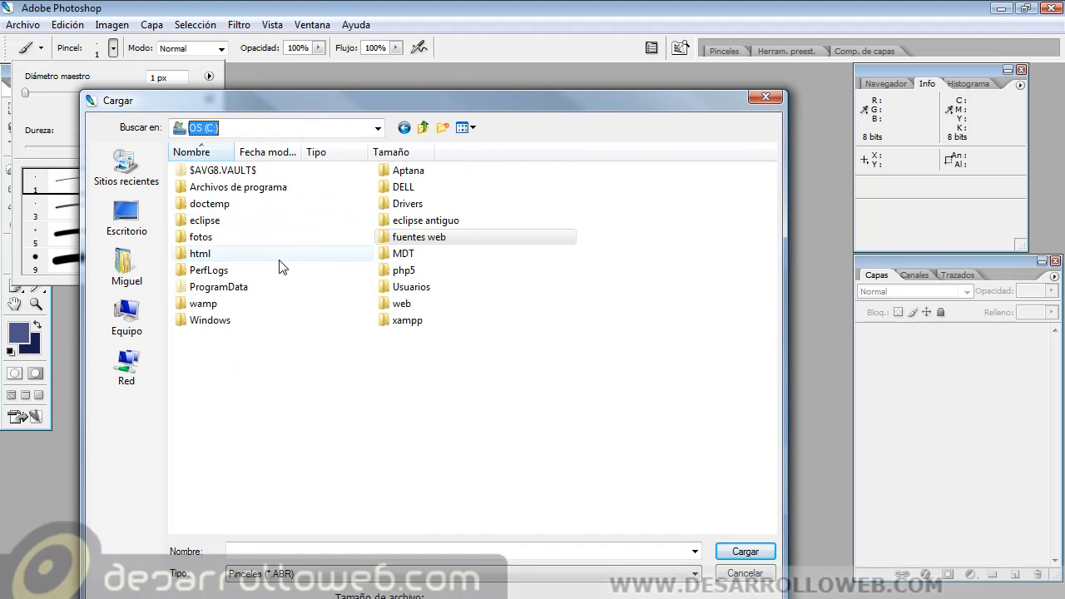
{"action": "double_click", "coordinate": [403, 304]}
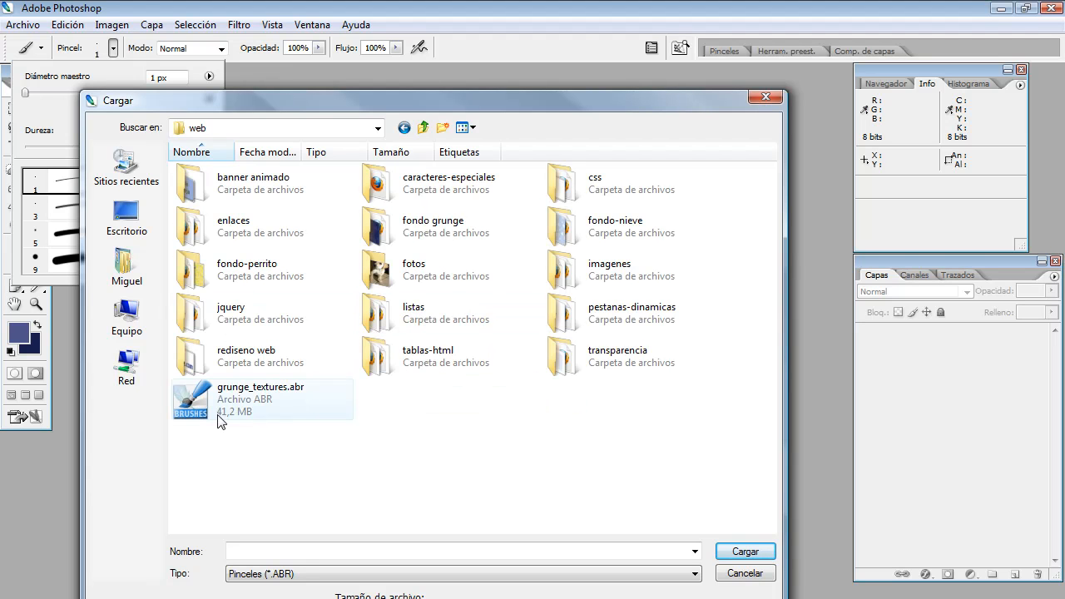
{"action": "left_click", "coordinate": [221, 413]}
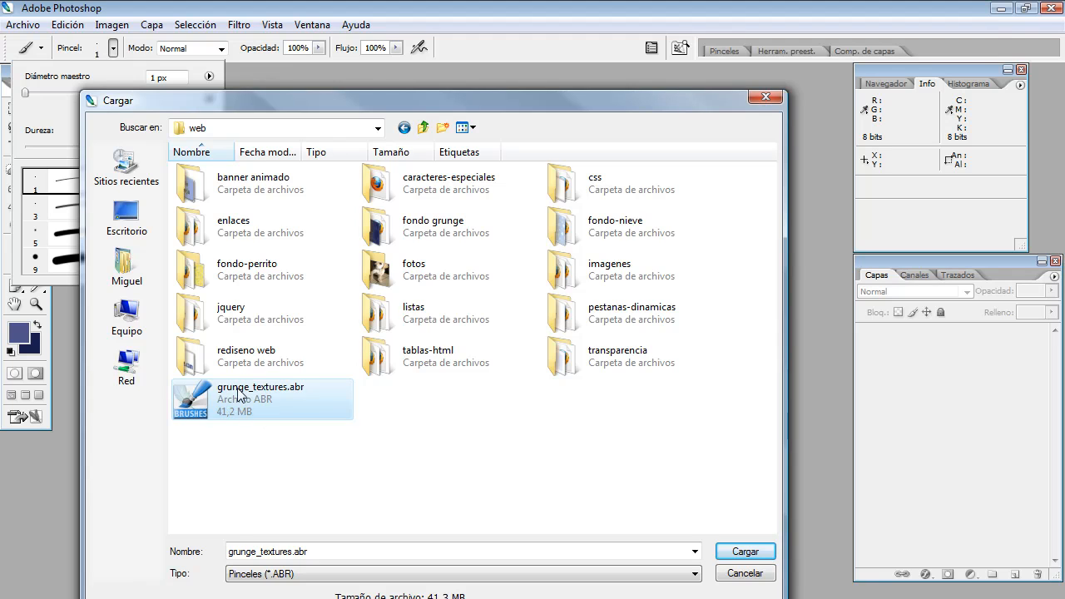
{"action": "left_click", "coordinate": [746, 552]}
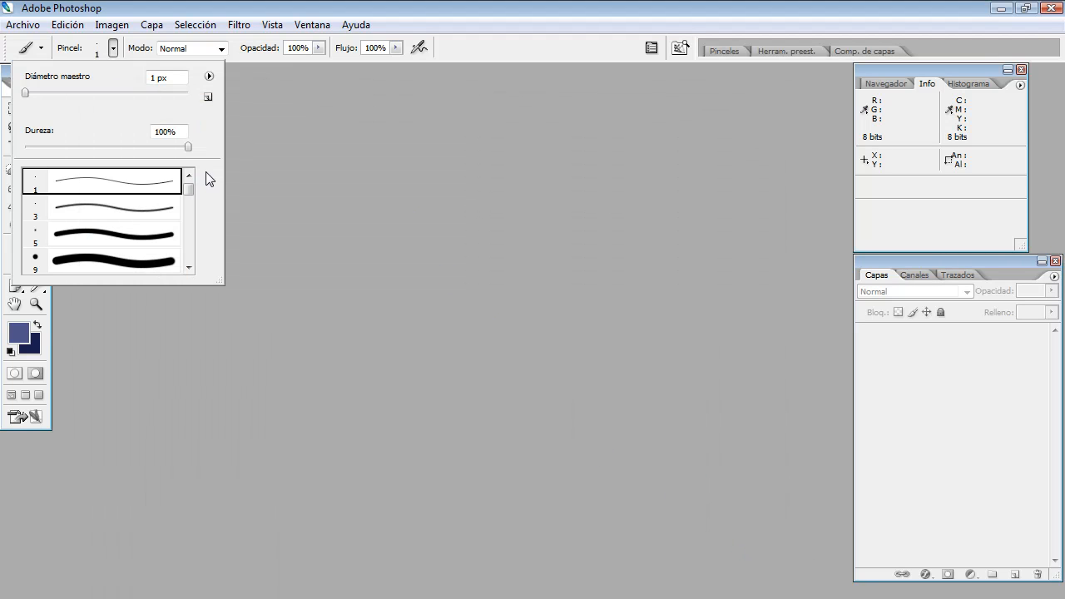
{"action": "left_click_drag", "start_coordinate": [192, 185], "coordinate": [192, 255]}
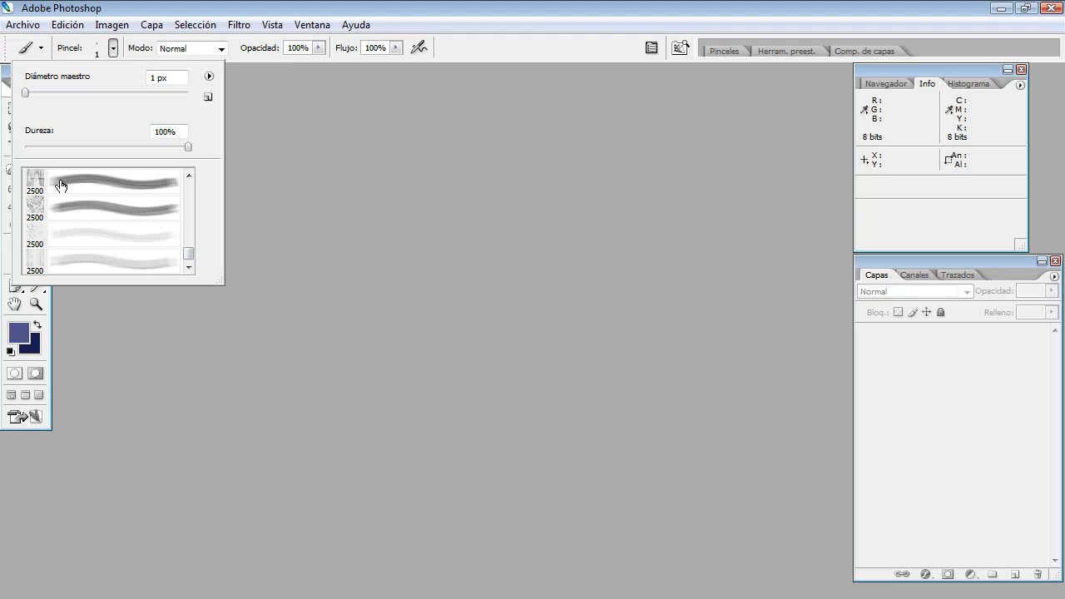
{"action": "left_click", "coordinate": [189, 175]}
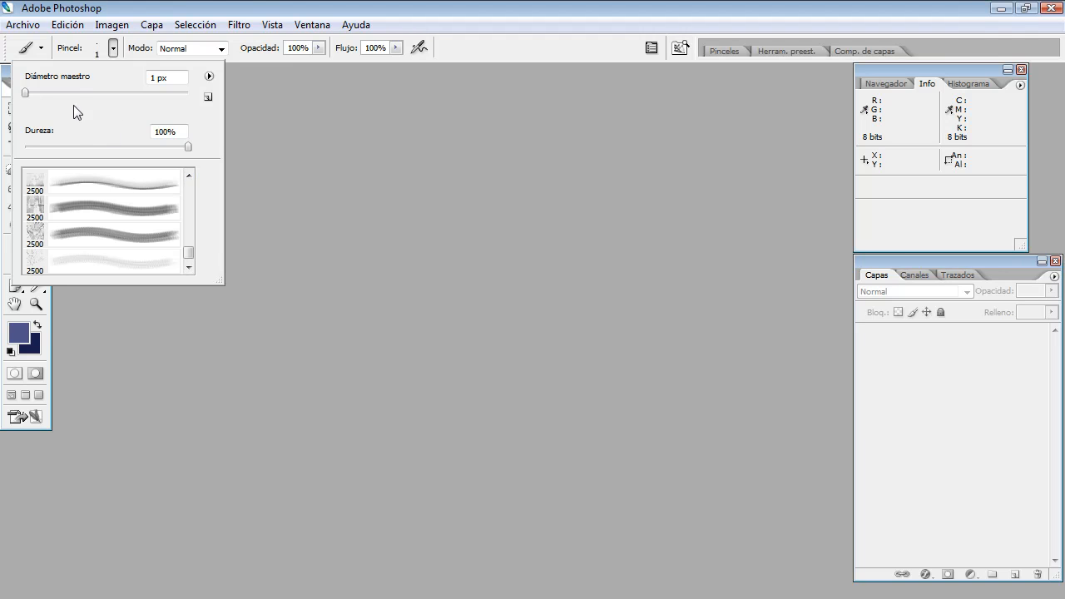
{"action": "left_click", "coordinate": [91, 8]}
Step: Create a new transparent RGB document 2500 pixels wide and 2000 pixels high
{"action": "left_click", "coordinate": [22, 24]}
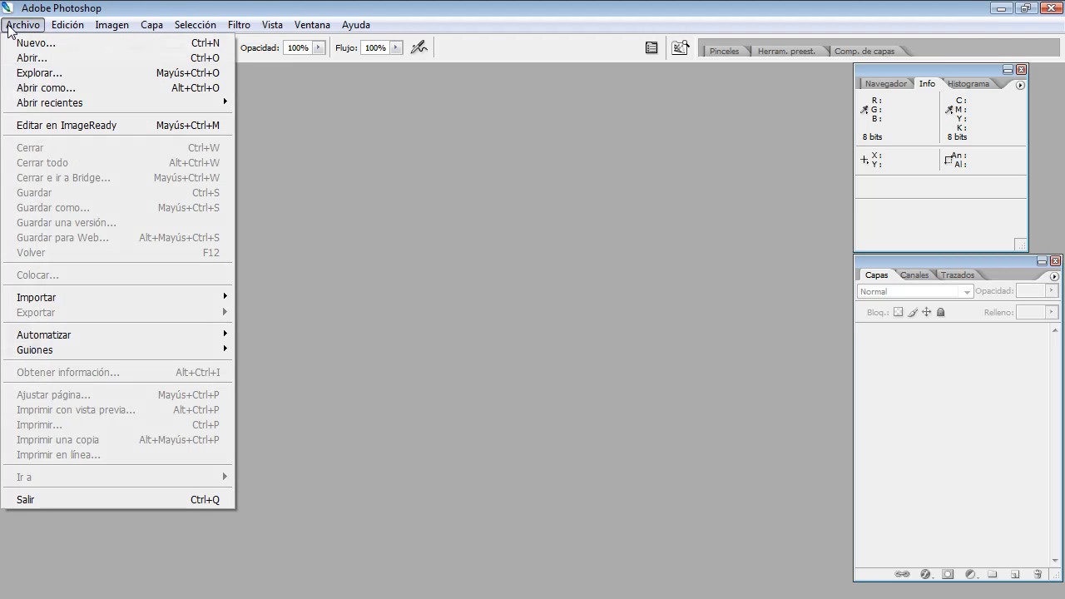
{"action": "left_click", "coordinate": [41, 57]}
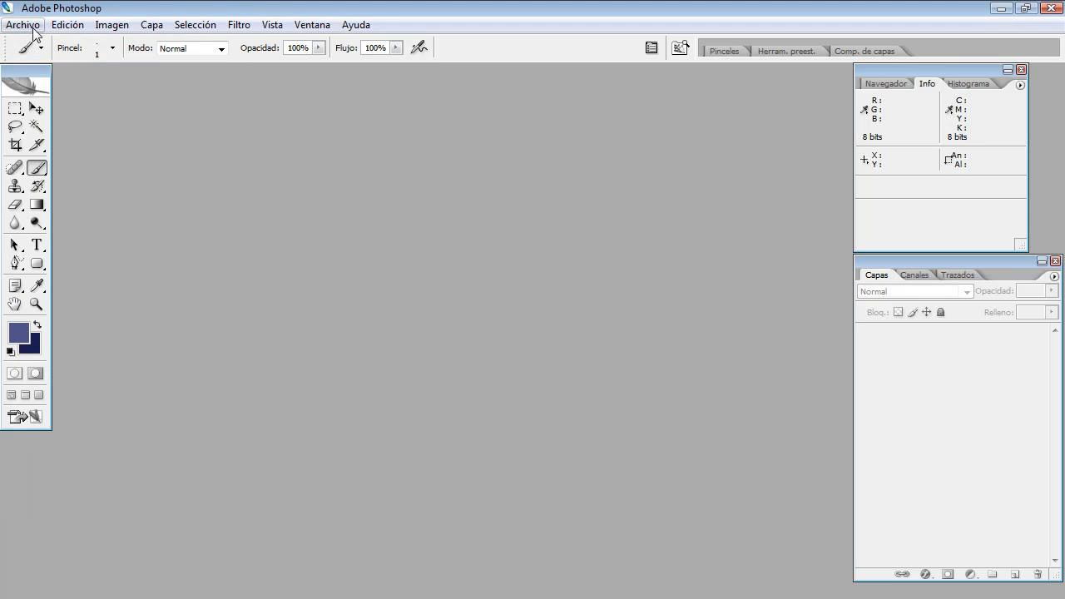
{"action": "left_click", "coordinate": [23, 24]}
{"action": "left_click", "coordinate": [48, 48]}
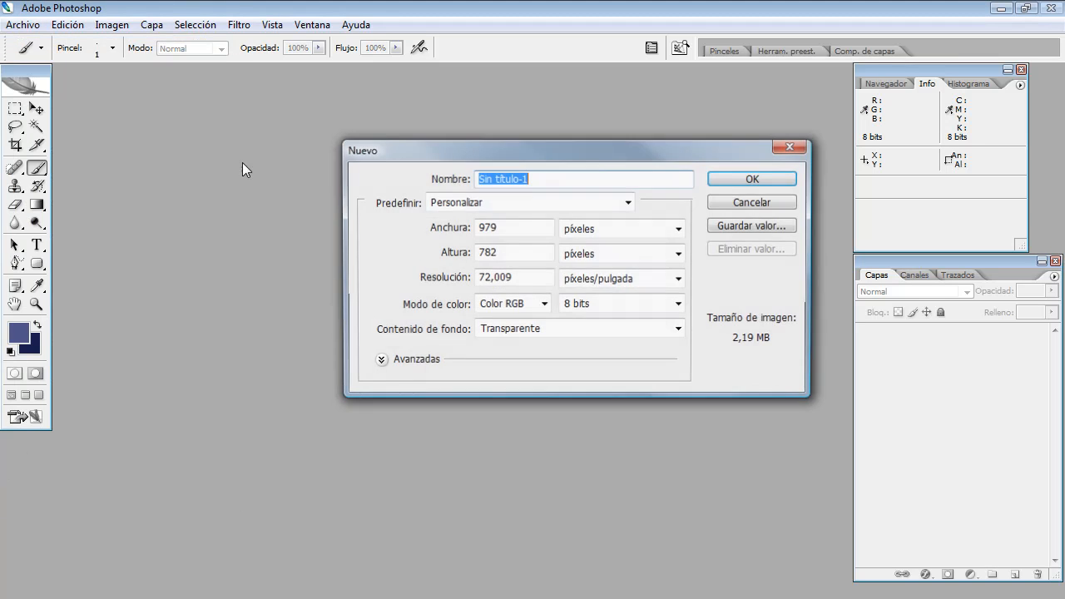
{"action": "double_click", "coordinate": [477, 225]}
{"action": "type", "text": "2500"}
{"action": "key", "text": "Tab"}
{"action": "key", "text": "Tab"}
{"action": "type", "text": "200"}
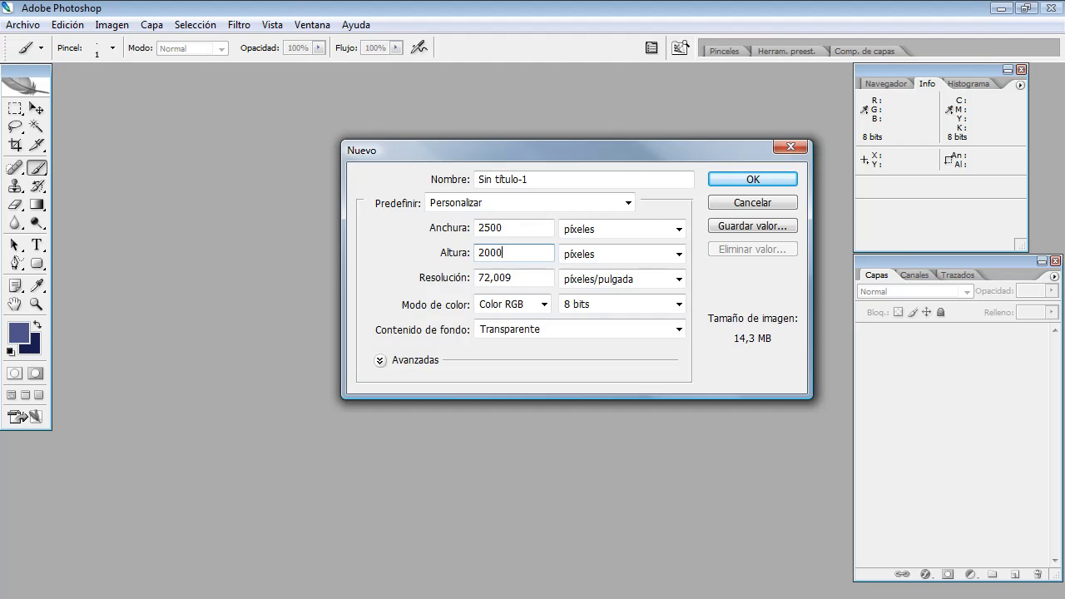
{"action": "key", "text": "Return"}
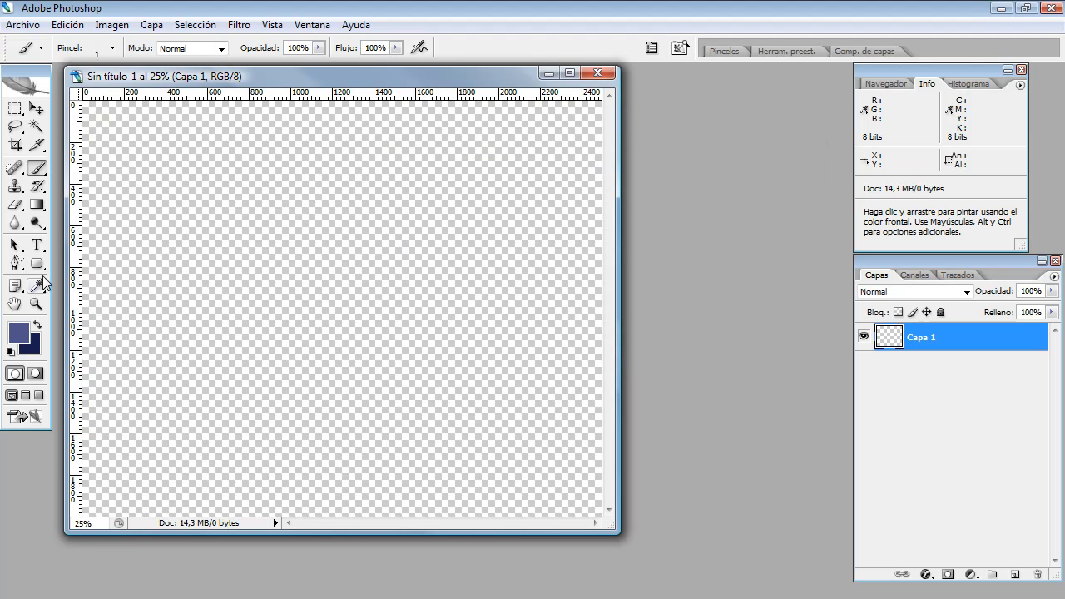
Step: Choose a dense 2500 px grunge texture brush and stamp it across Capa 1
{"action": "left_click", "coordinate": [113, 49]}
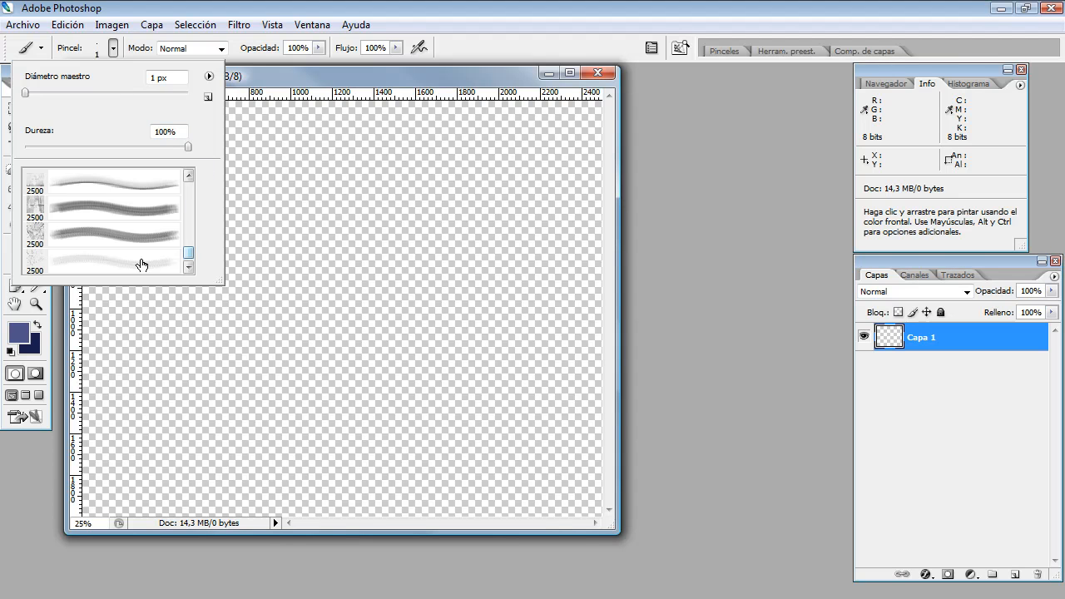
{"action": "left_click", "coordinate": [87, 265]}
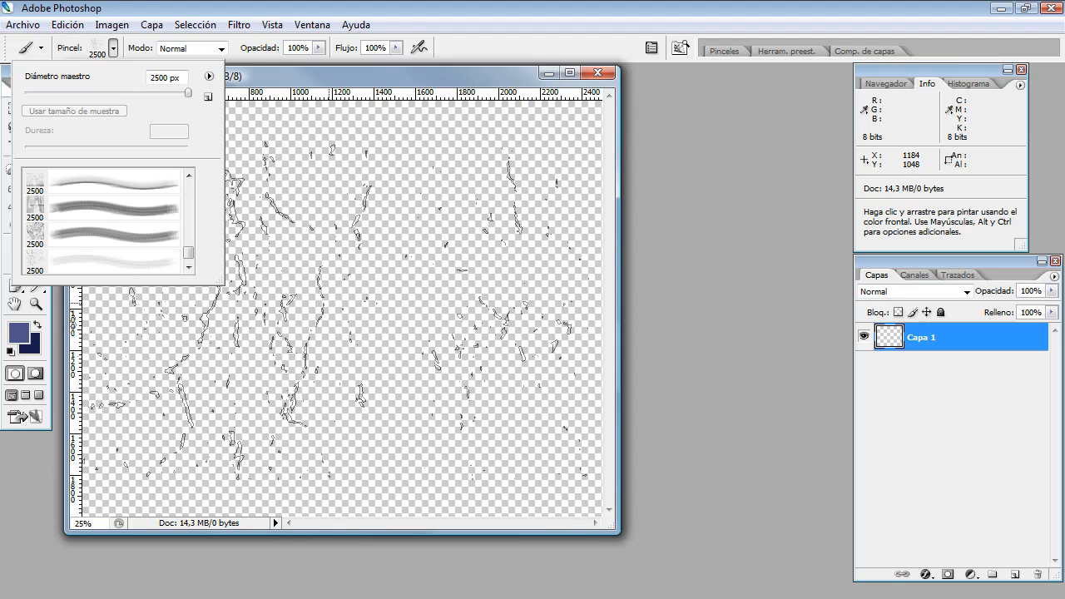
{"action": "left_click", "coordinate": [239, 303]}
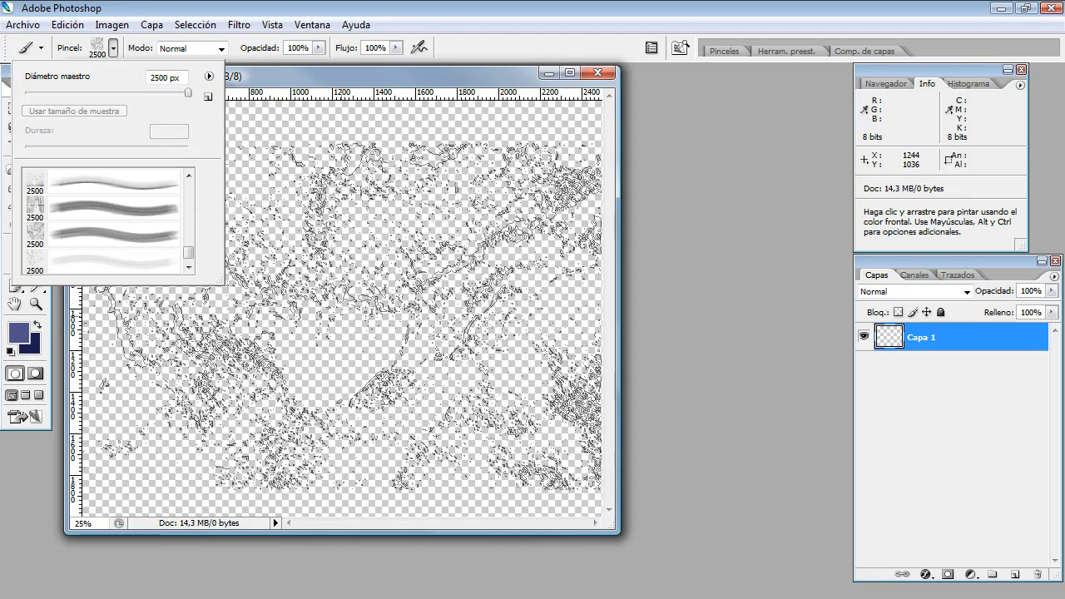
{"action": "left_click", "coordinate": [345, 297]}
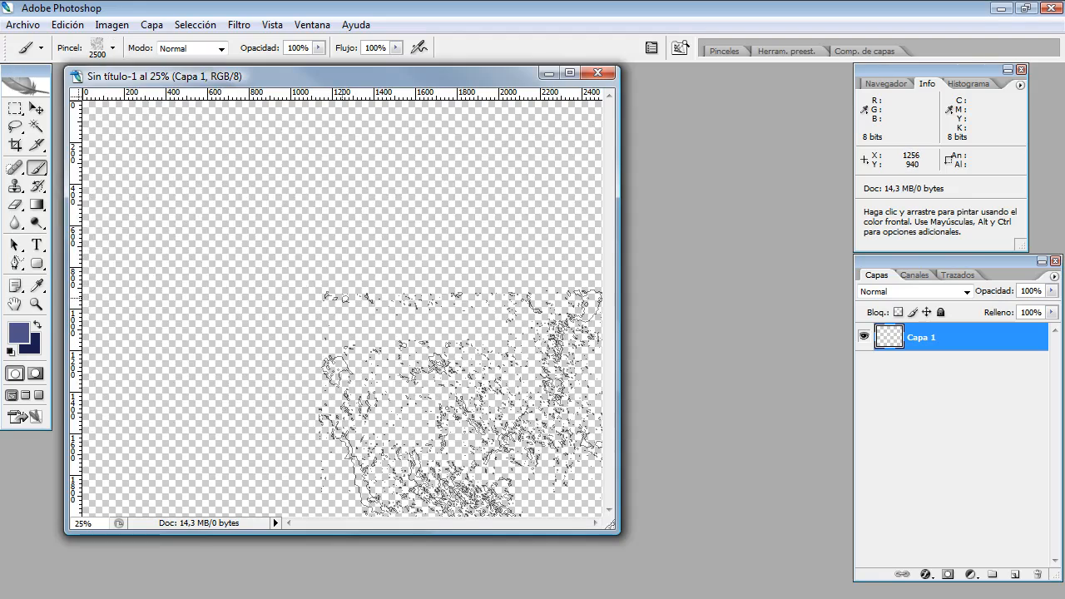
Step: Add a new layer above Capa 1 and fill it with the dark blue background colour
{"action": "left_click", "coordinate": [1014, 576]}
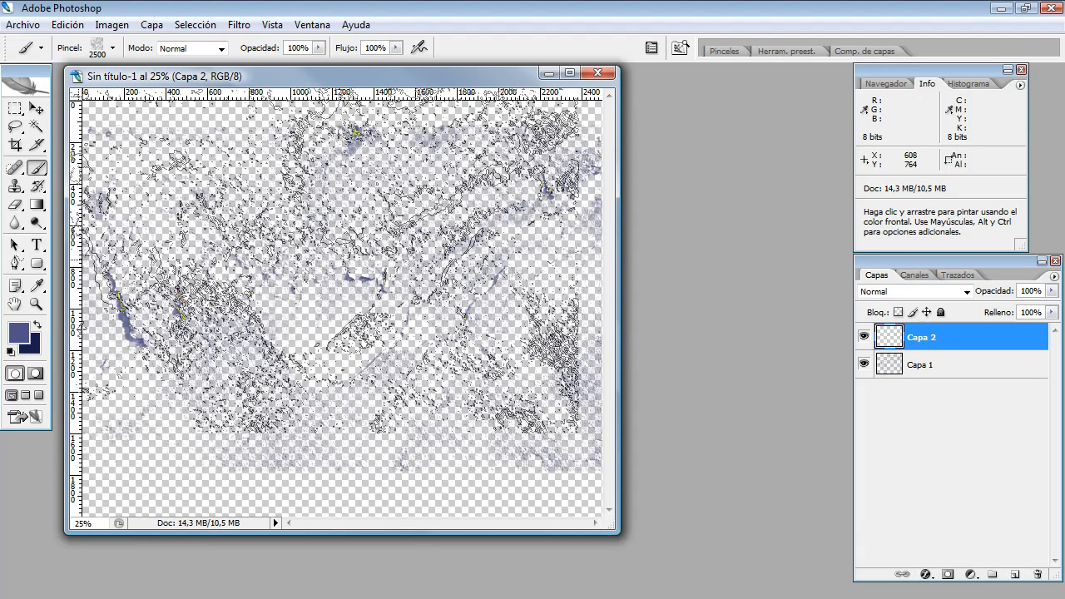
{"action": "key", "text": "ctrl+BackSpace"}
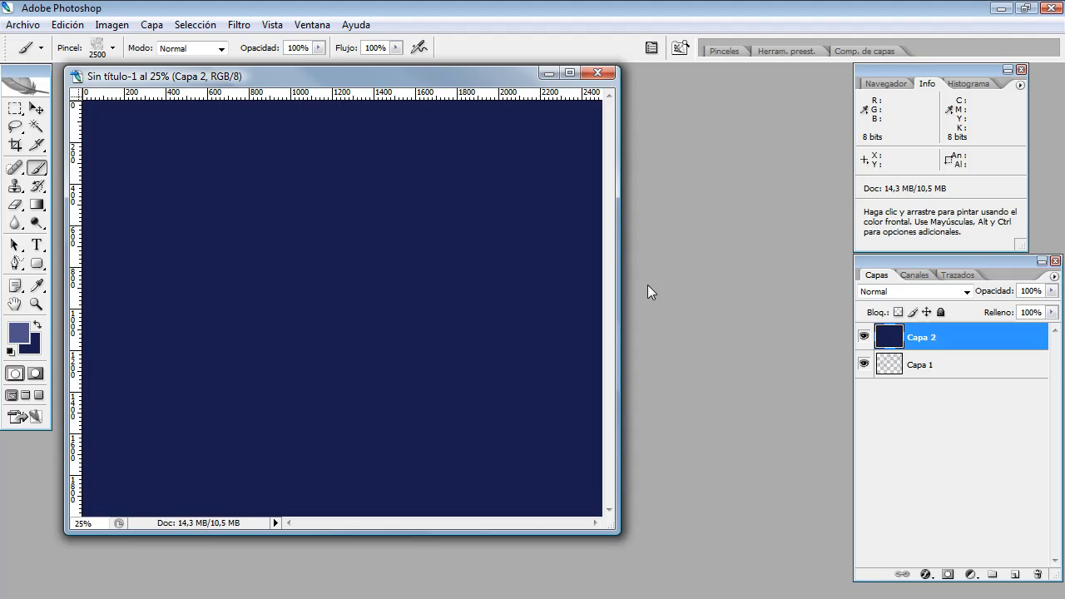
{"action": "left_click_drag", "start_coordinate": [940, 333], "coordinate": [939, 383]}
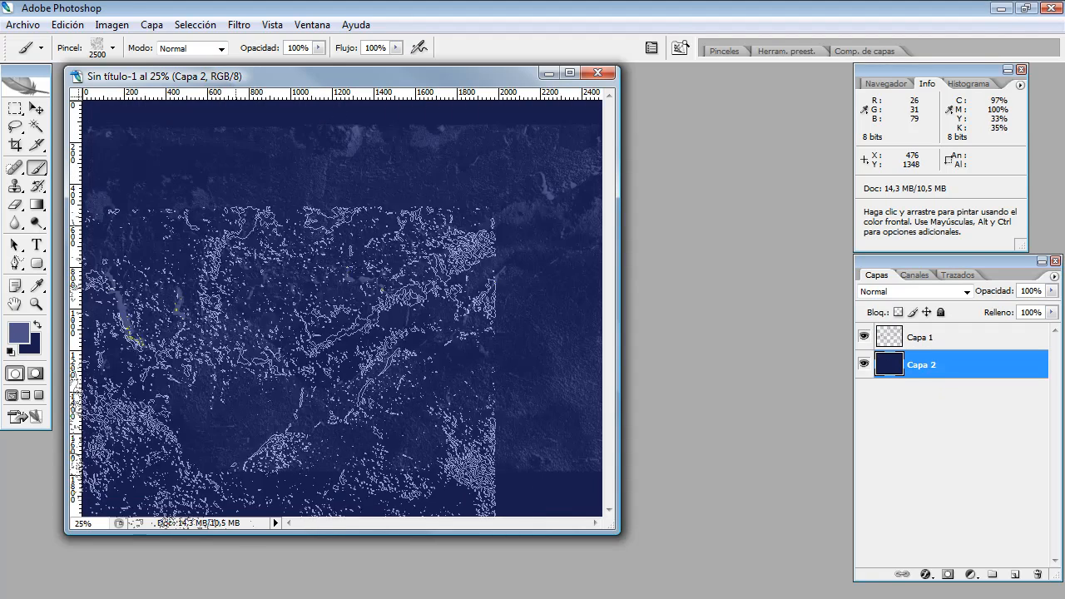
{"action": "key", "text": "ctrl+bracketright"}
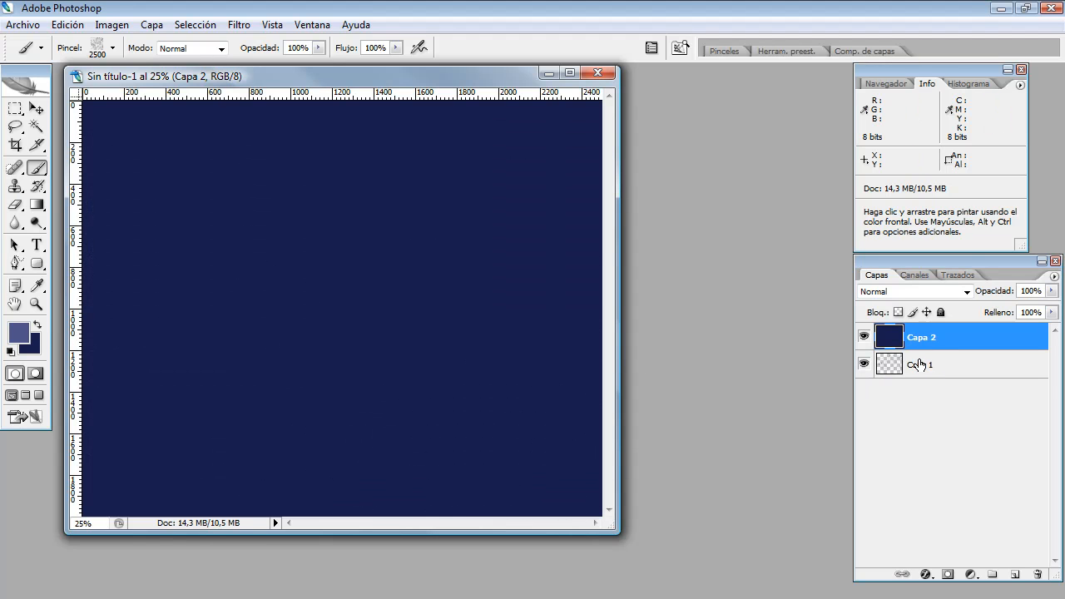
Step: Add a new layer above the blue fill and stamp a faint 2500 px grunge brush on it
{"action": "left_click", "coordinate": [1018, 575]}
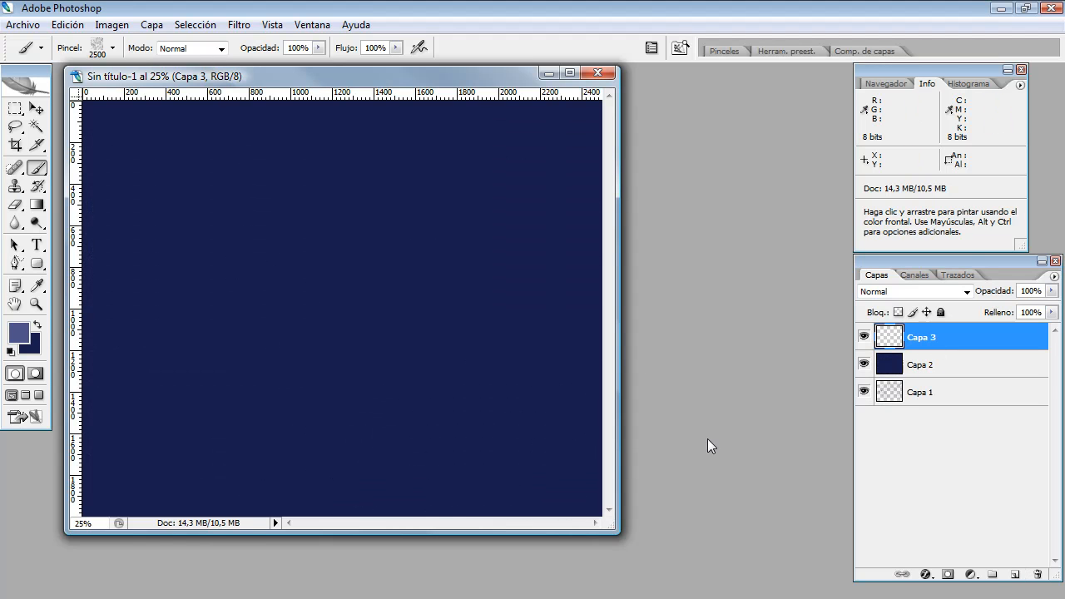
{"action": "left_click", "coordinate": [112, 49]}
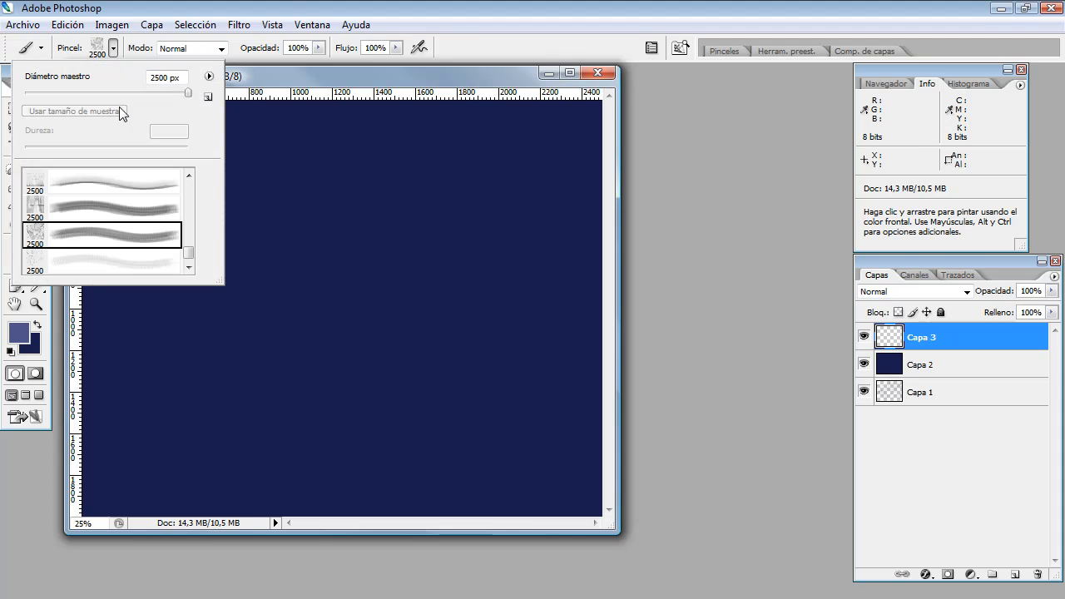
{"action": "left_click", "coordinate": [103, 184]}
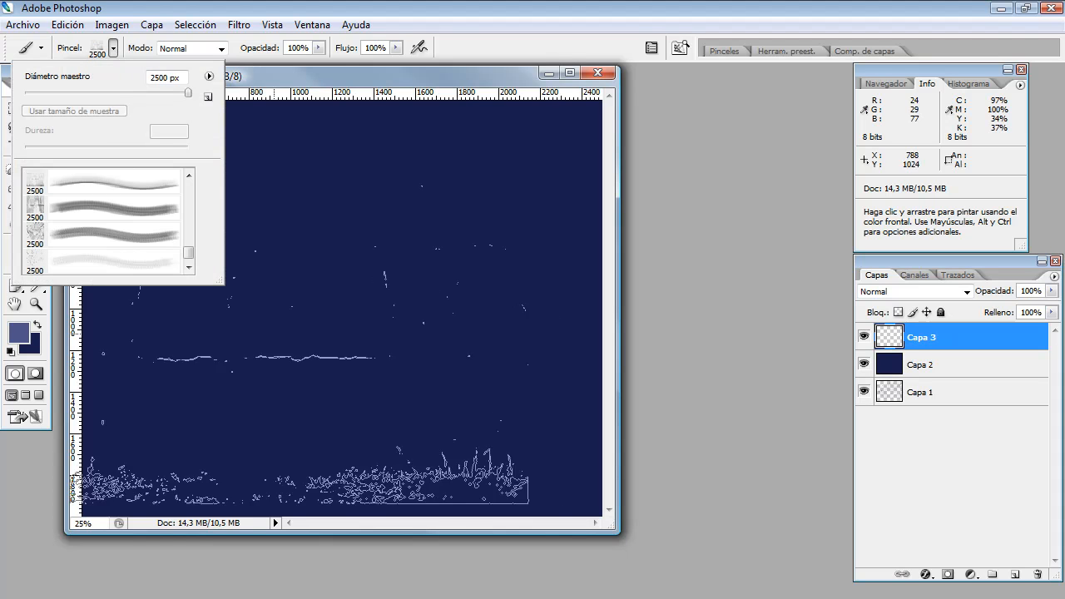
{"action": "left_click", "coordinate": [356, 280]}
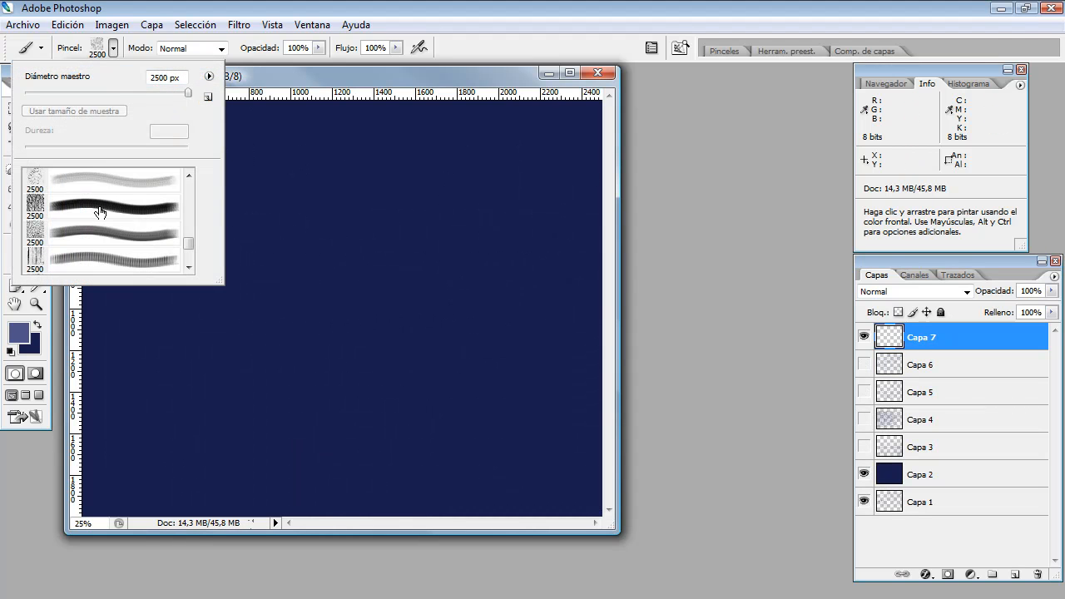
Step: Stamp the 2500 px vertical-streak grunge brush several times at overlapping positions on Capa 7
{"action": "scroll", "coordinate": [99, 213], "scroll_direction": "down", "scroll_amount": 1}
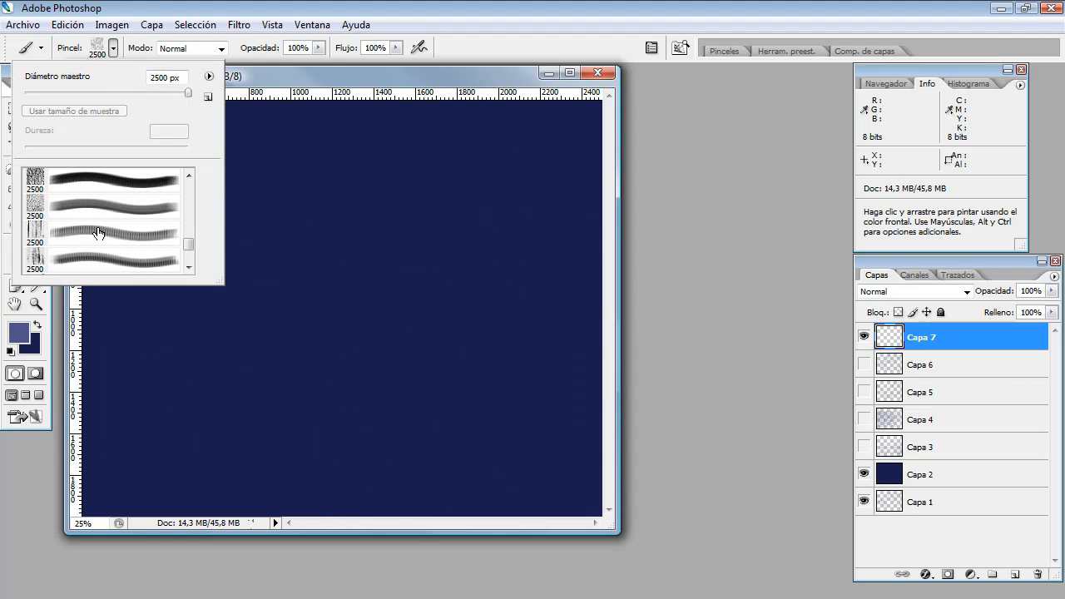
{"action": "left_click", "coordinate": [320, 333]}
{"action": "left_click", "coordinate": [320, 333]}
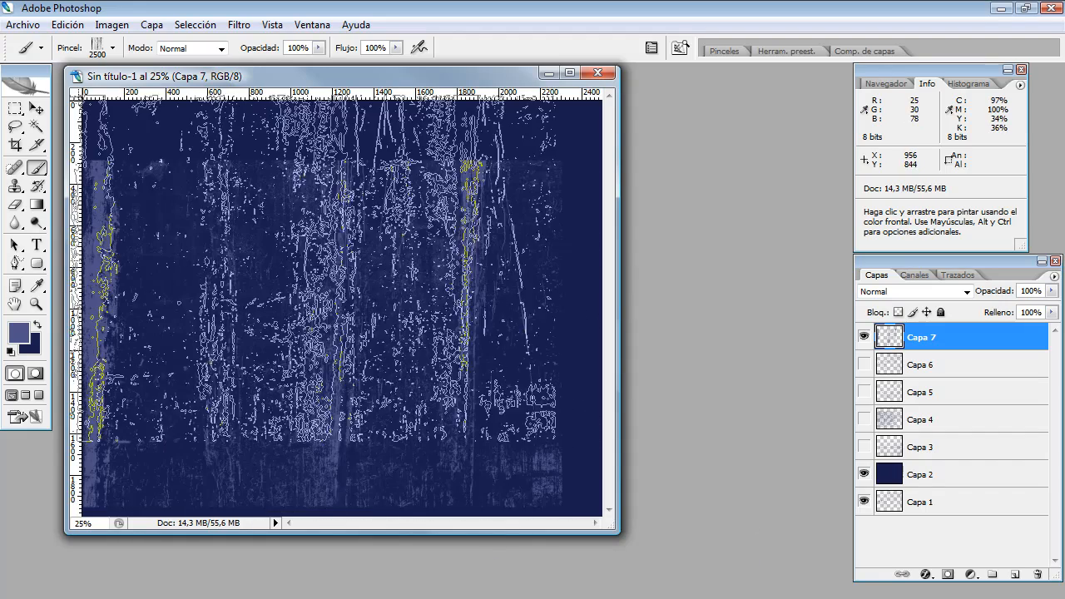
{"action": "left_click", "coordinate": [337, 244]}
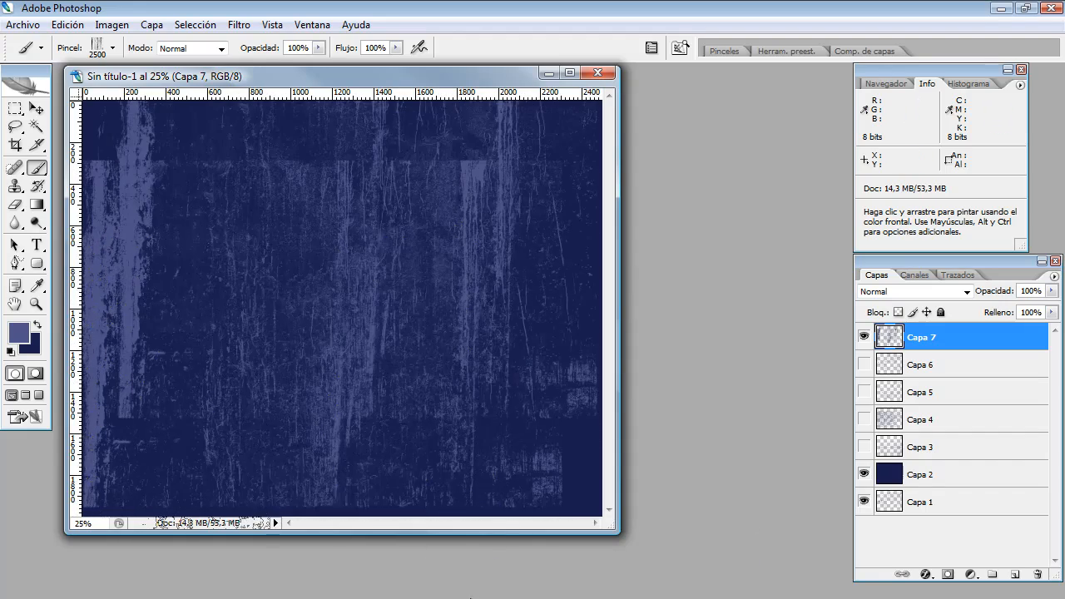
{"action": "left_click", "coordinate": [320, 330]}
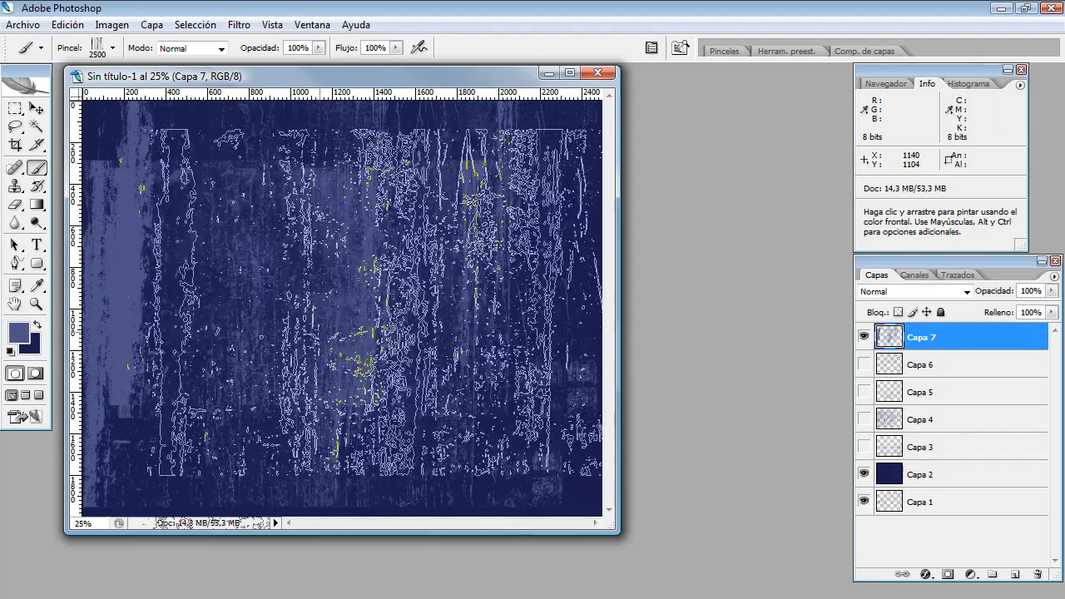
{"action": "left_click", "coordinate": [321, 331]}
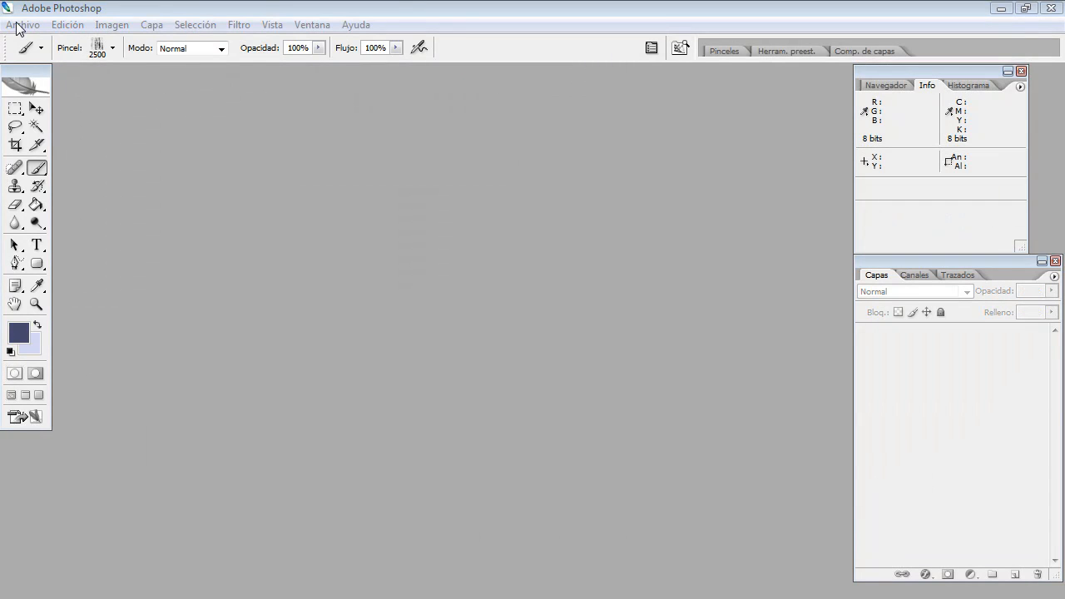
Step: Create a 500 × 400 px RGB document with transparent background contents and enlarge its window around the canvas
{"action": "left_click", "coordinate": [22, 25]}
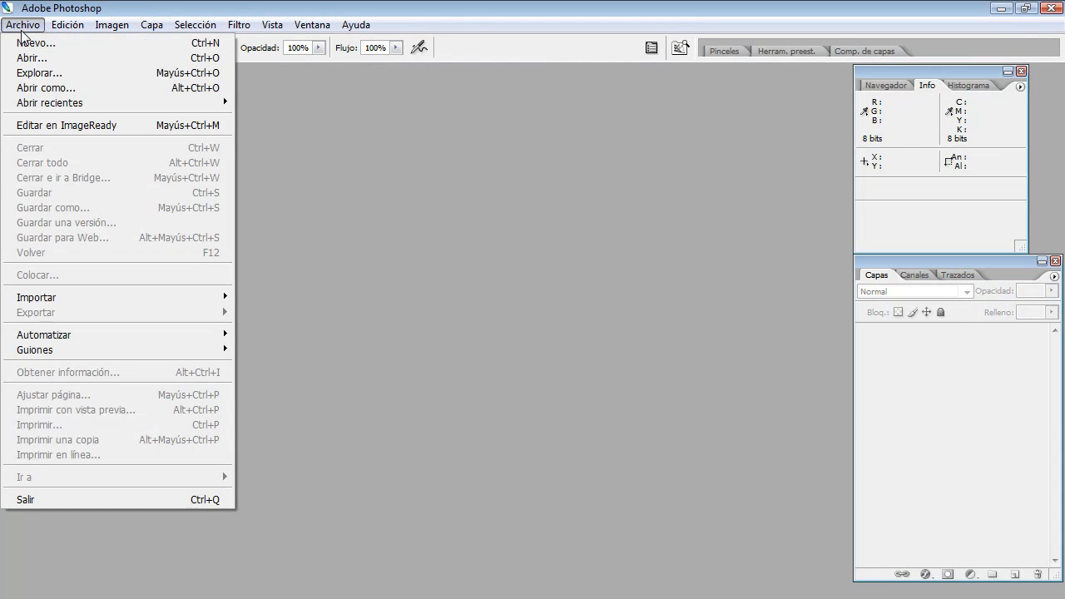
{"action": "left_click", "coordinate": [33, 44]}
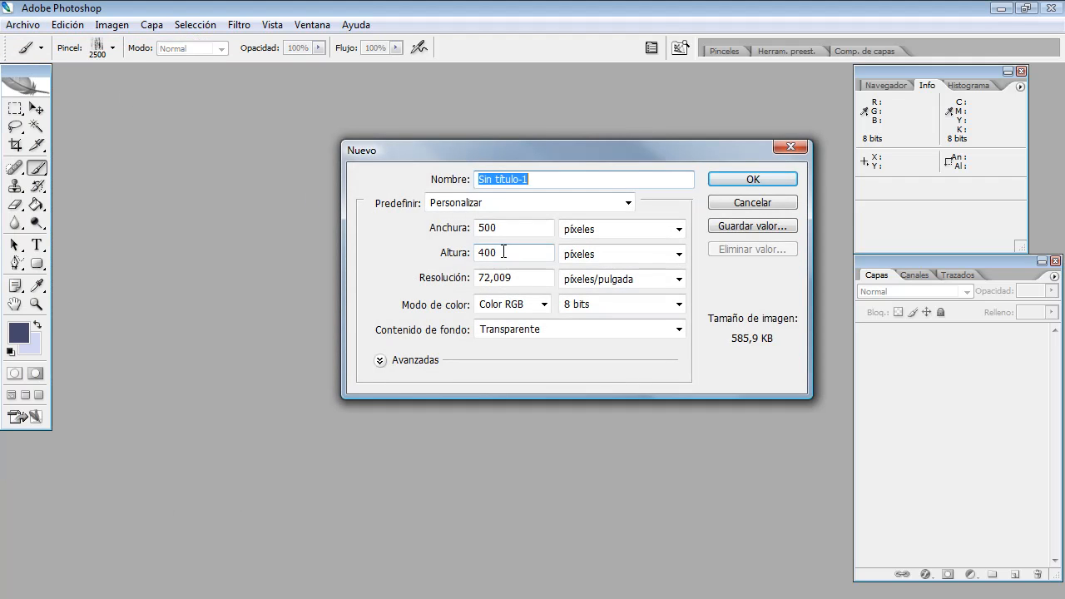
{"action": "key", "text": "Tab"}
{"action": "key", "text": "Tab"}
{"action": "left_click", "coordinate": [746, 180]}
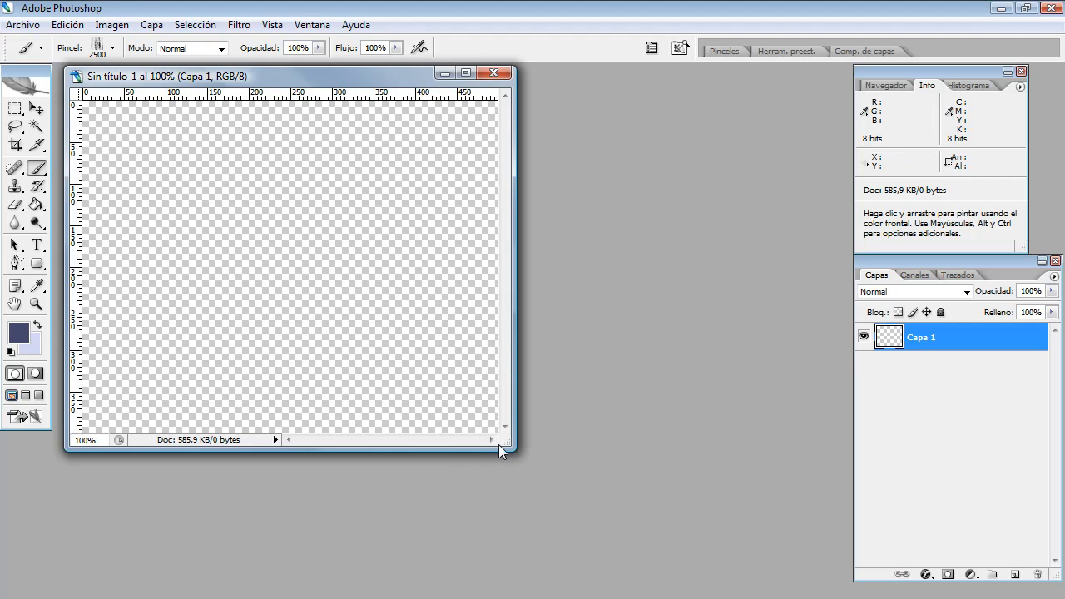
{"action": "left_click_drag", "start_coordinate": [505, 441], "coordinate": [928, 588]}
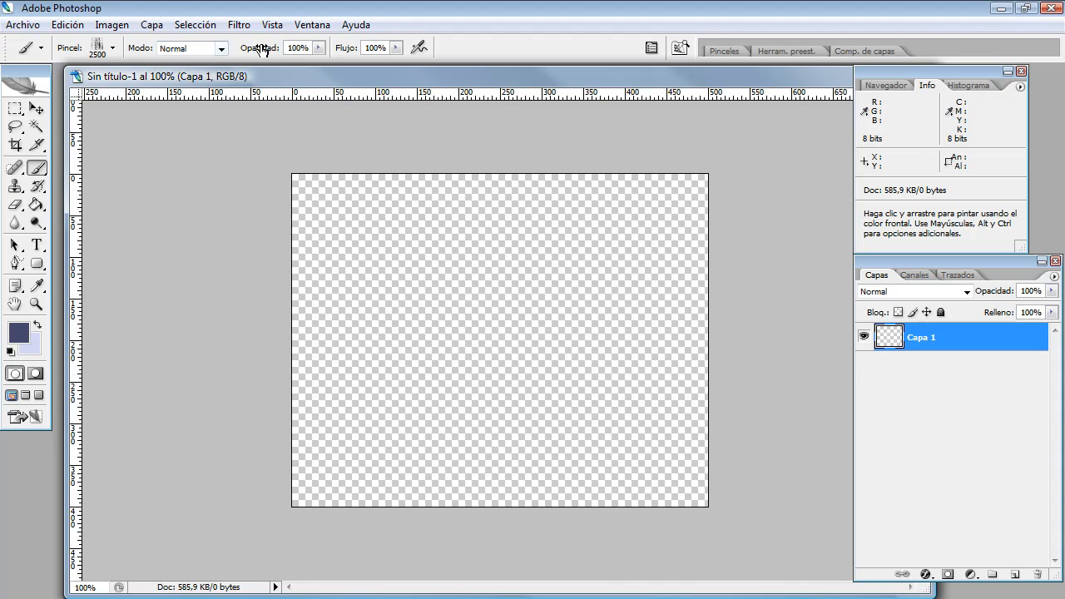
{"action": "left_click_drag", "start_coordinate": [285, 72], "coordinate": [265, 74]}
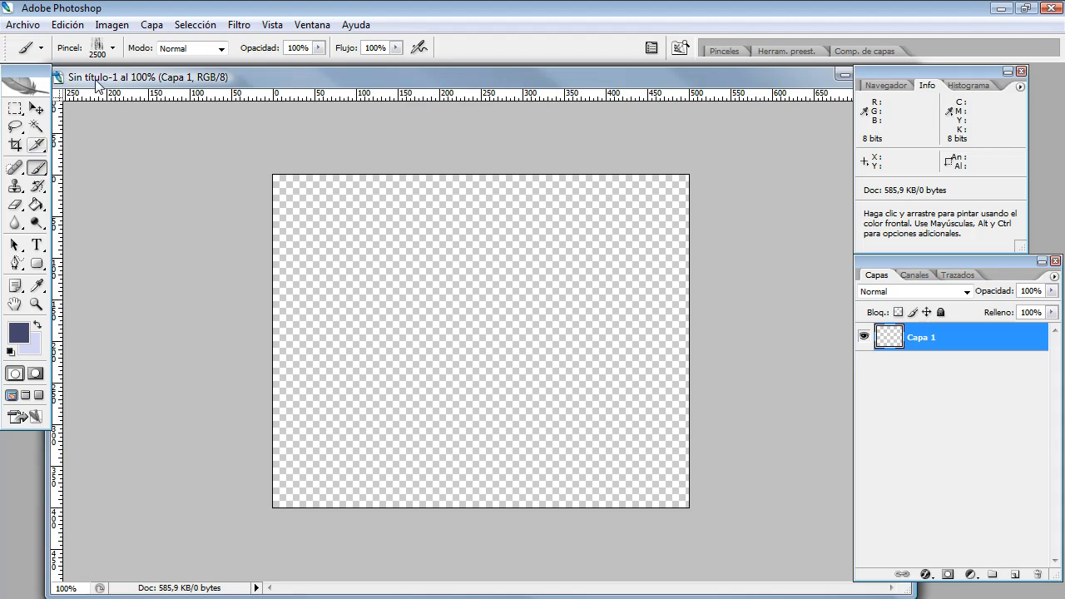
Step: Choose the 2500 px cracked-wall grunge brush listed just after the vertical-streak brush
{"action": "left_click", "coordinate": [112, 48]}
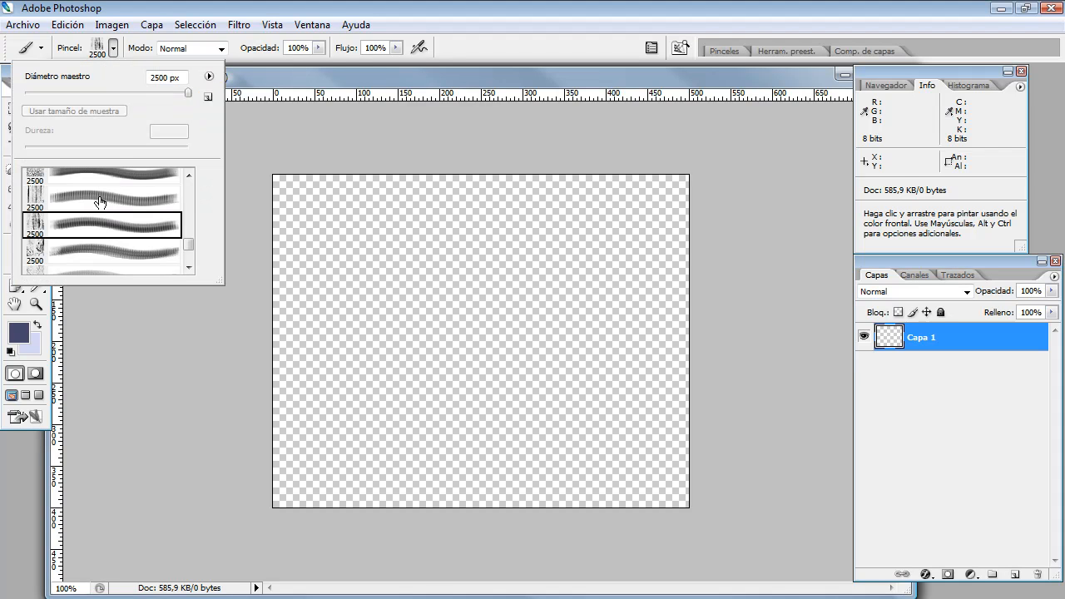
{"action": "left_click", "coordinate": [66, 251]}
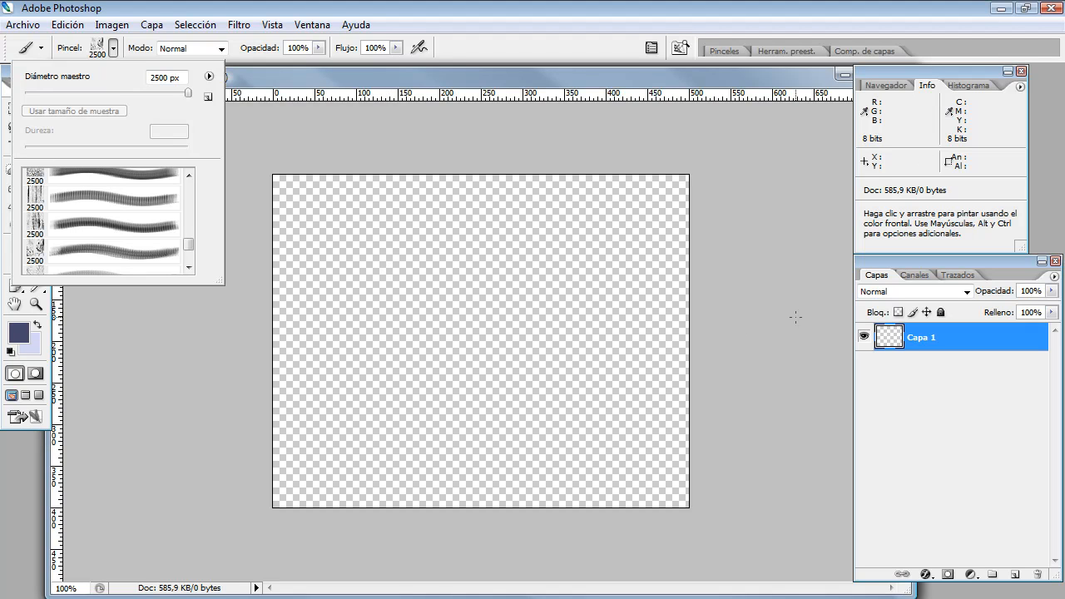
{"action": "left_click", "coordinate": [405, 79]}
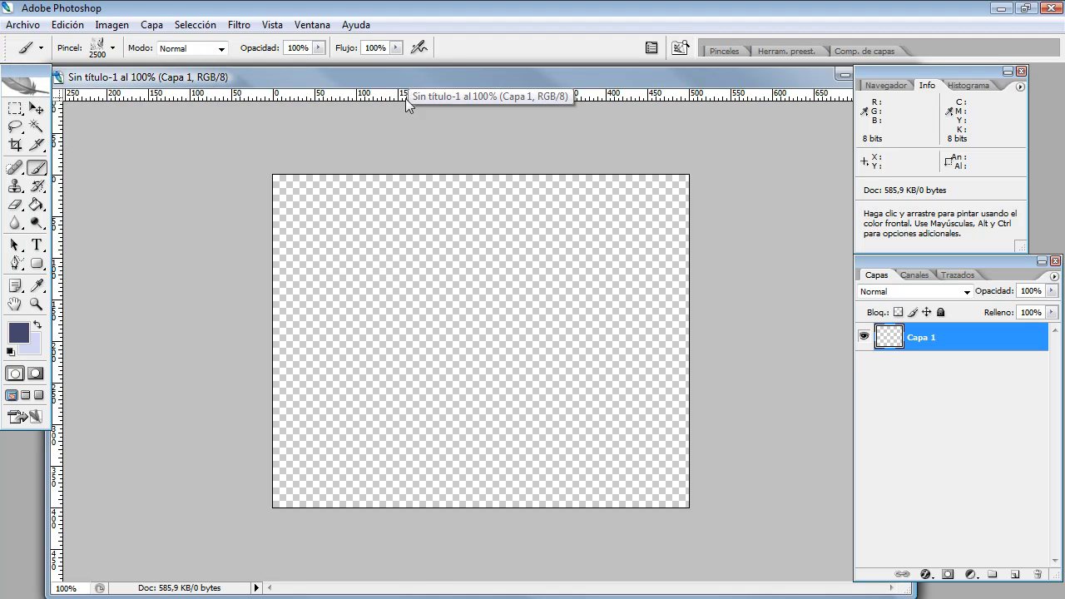
Step: Swap the foreground and background colours and fill Capa 1 with the light lavender colour
{"action": "left_click", "coordinate": [20, 334]}
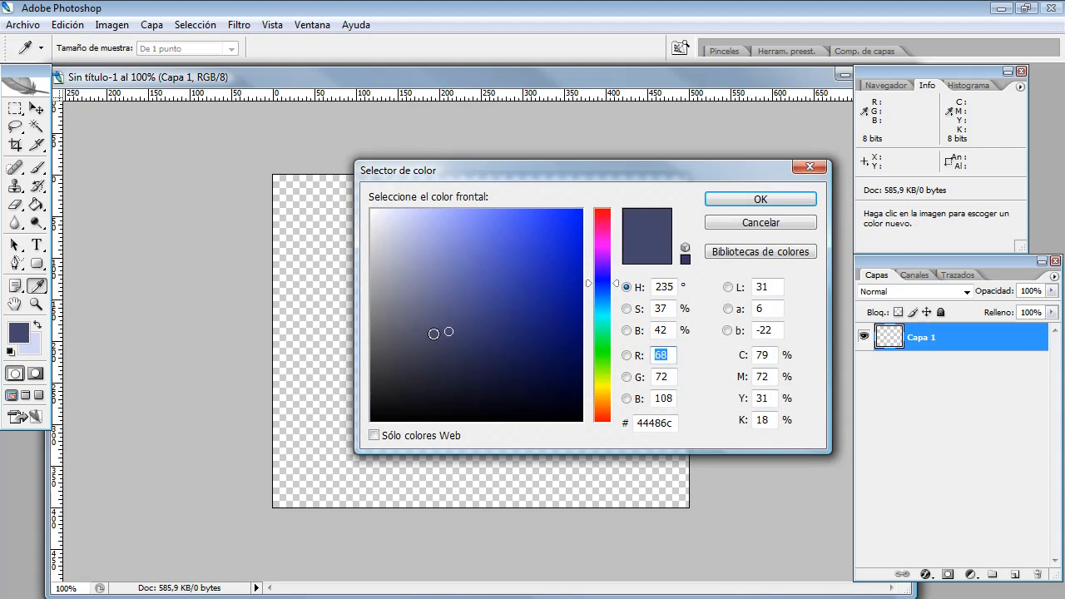
{"action": "left_click", "coordinate": [751, 230]}
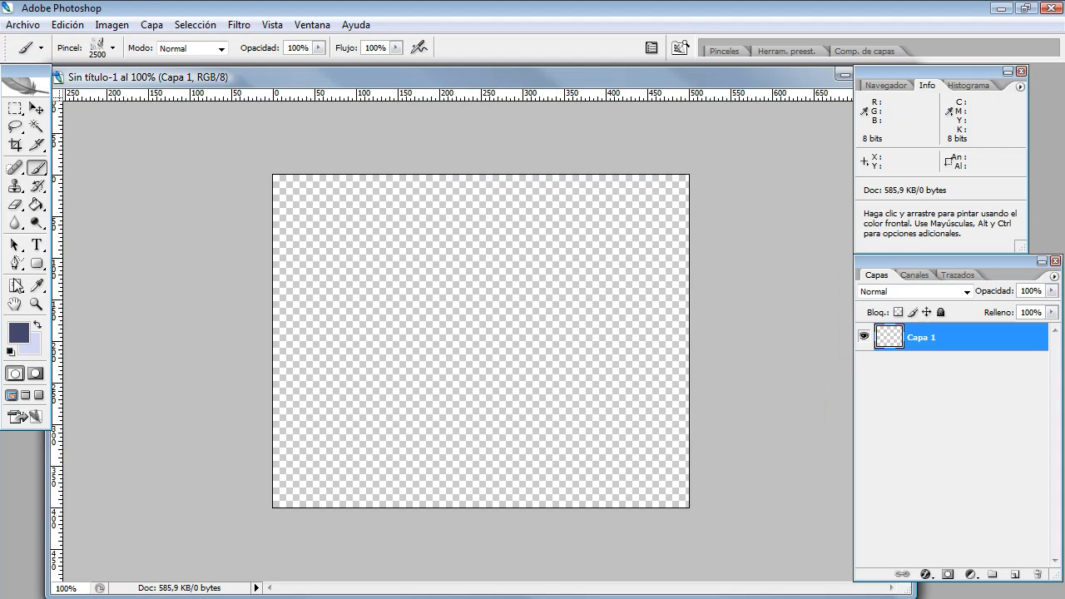
{"action": "left_click", "coordinate": [37, 325]}
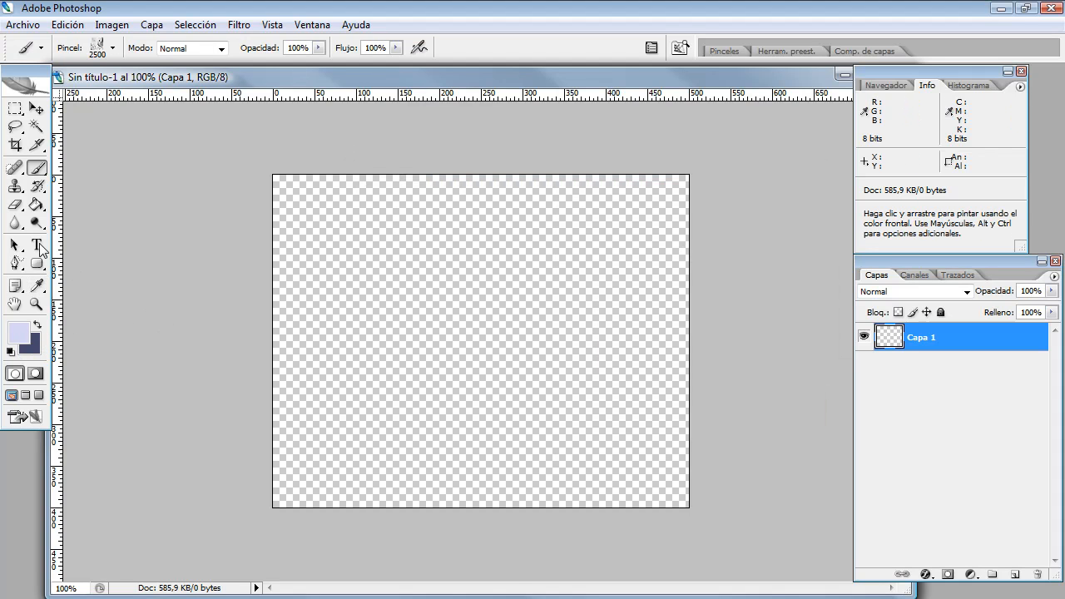
{"action": "left_click", "coordinate": [37, 205]}
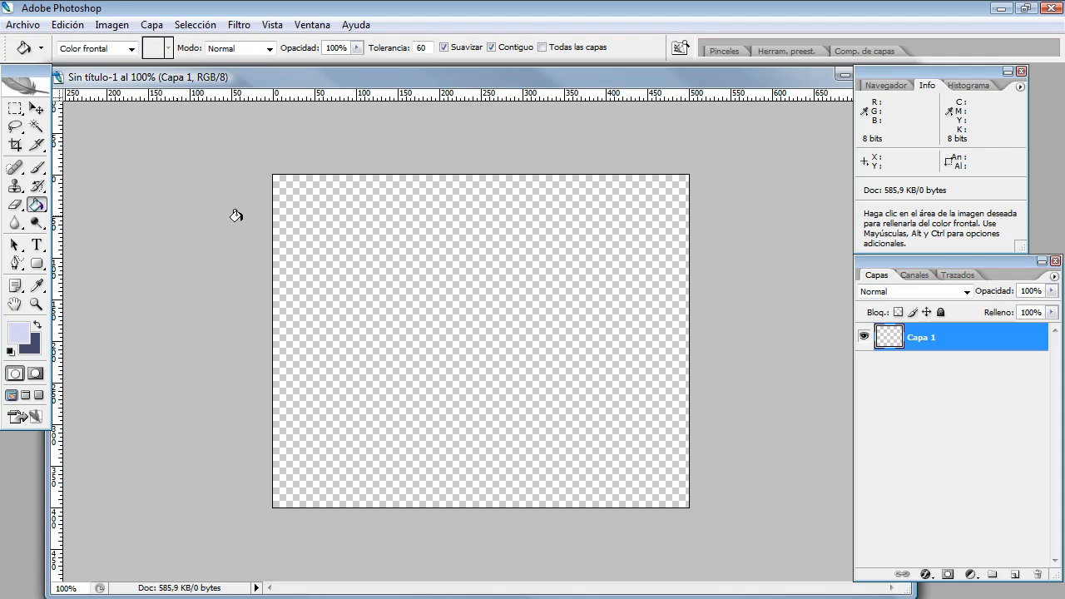
{"action": "left_click", "coordinate": [395, 267]}
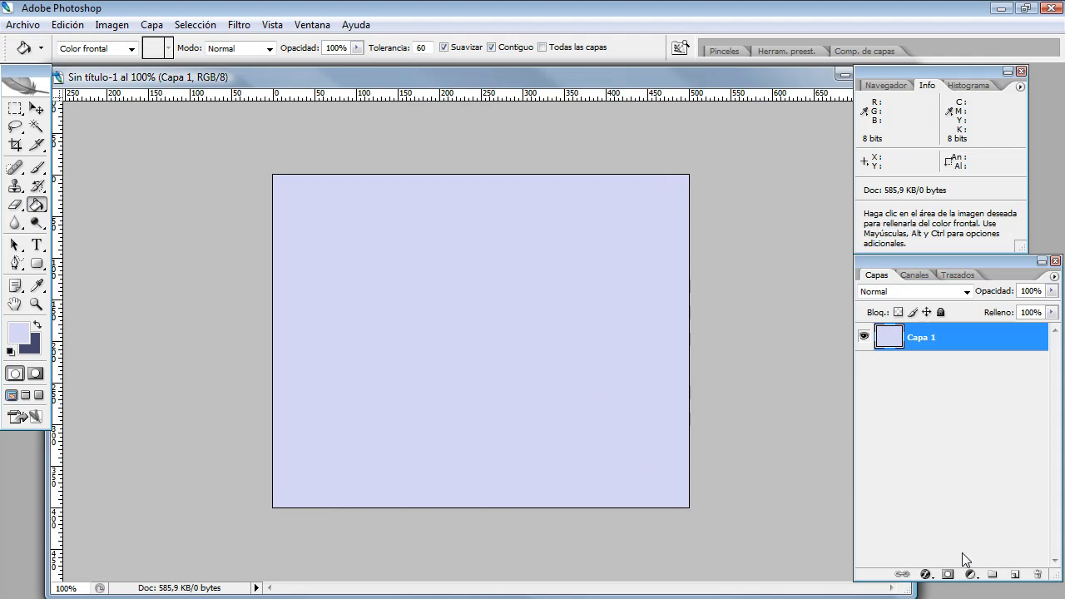
Step: Add a new layer above Capa 1 and stamp the chosen 2500 px grunge brush on it in dark blue
{"action": "left_click", "coordinate": [36, 325]}
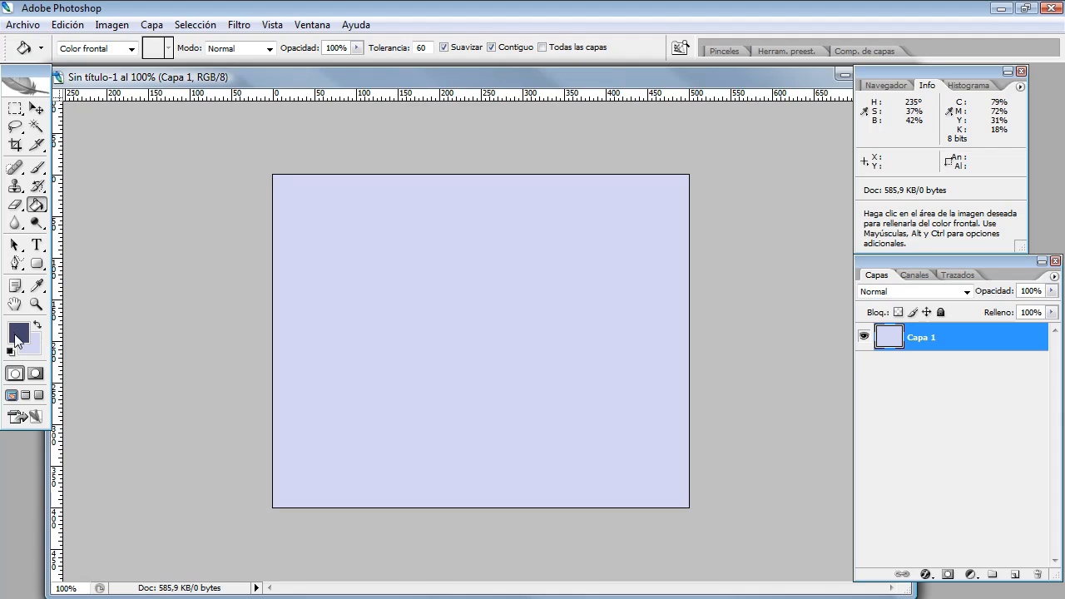
{"action": "left_click", "coordinate": [36, 167]}
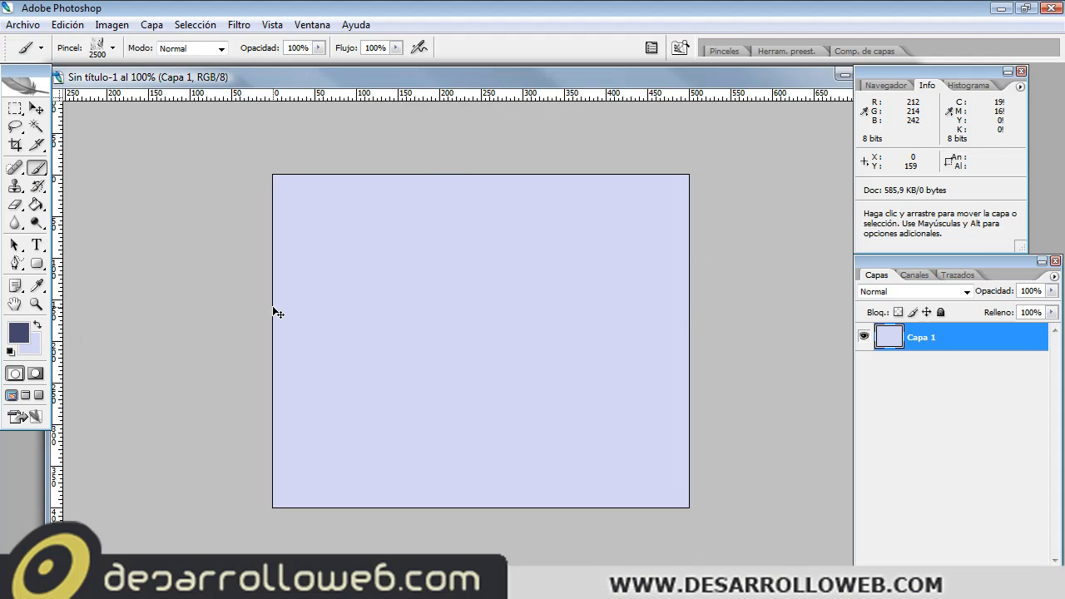
{"action": "key", "text": "ctrl+minus"}
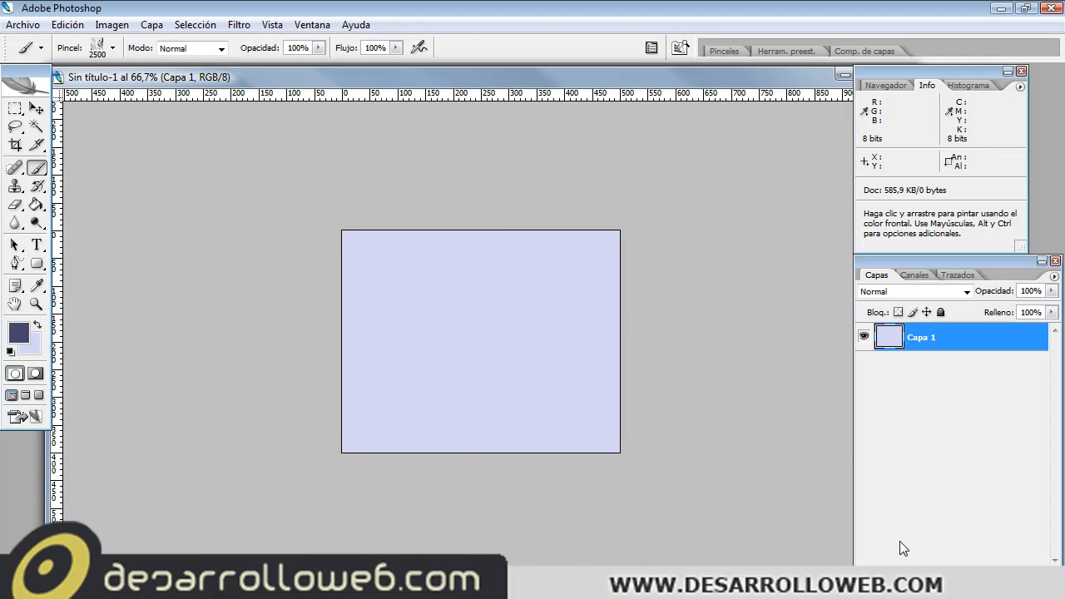
{"action": "key", "text": "ctrl+v"}
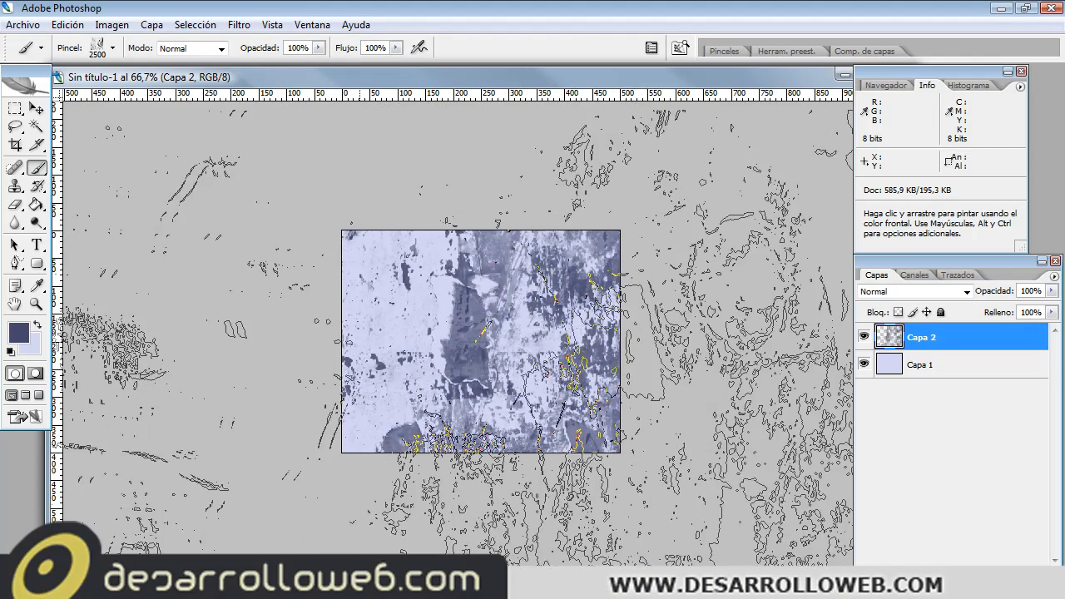
{"action": "key", "text": "ctrl+z"}
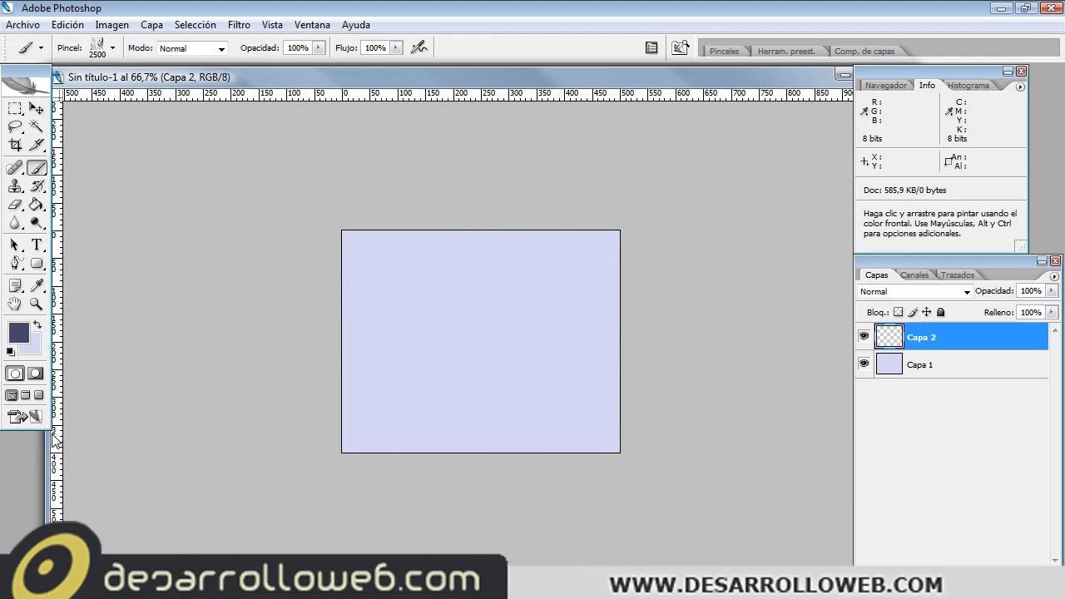
{"action": "left_click_drag", "start_coordinate": [41, 439], "coordinate": [6, 441]}
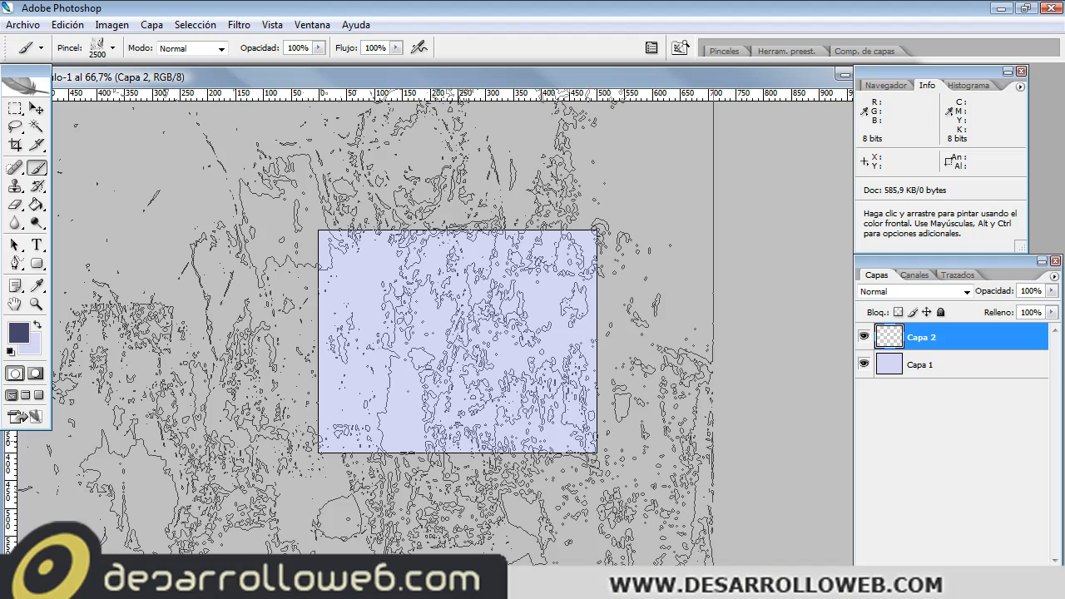
{"action": "left_click", "coordinate": [26, 445]}
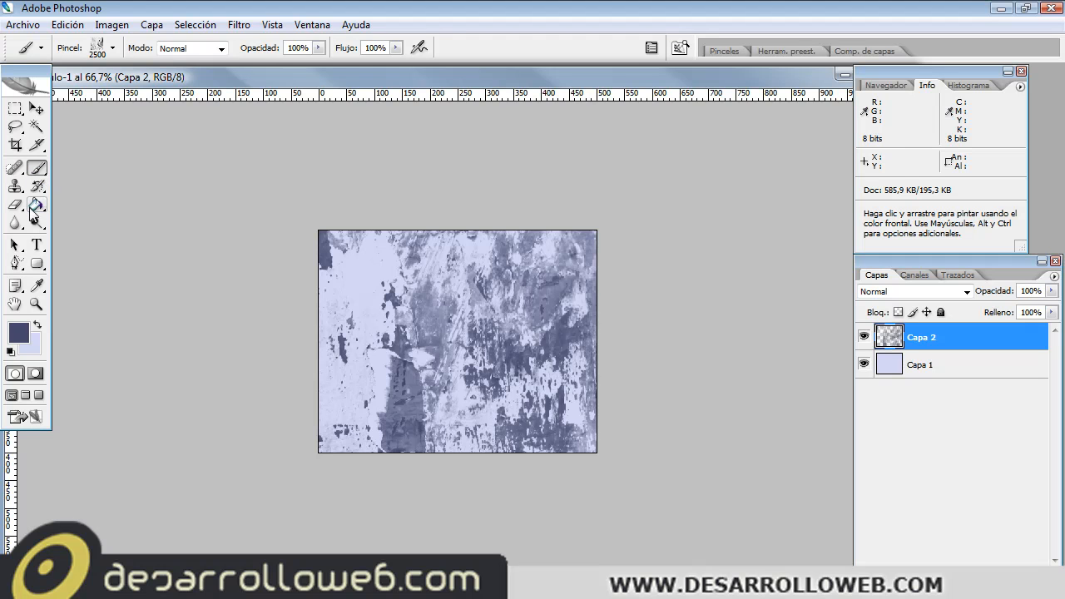
Step: Select the 2500 px vertical-streak grunge brush and set the foreground colour to the greyish blue #7c7f9c
{"action": "left_click", "coordinate": [112, 48]}
{"action": "scroll", "coordinate": [87, 236], "scroll_direction": "up", "scroll_amount": 1}
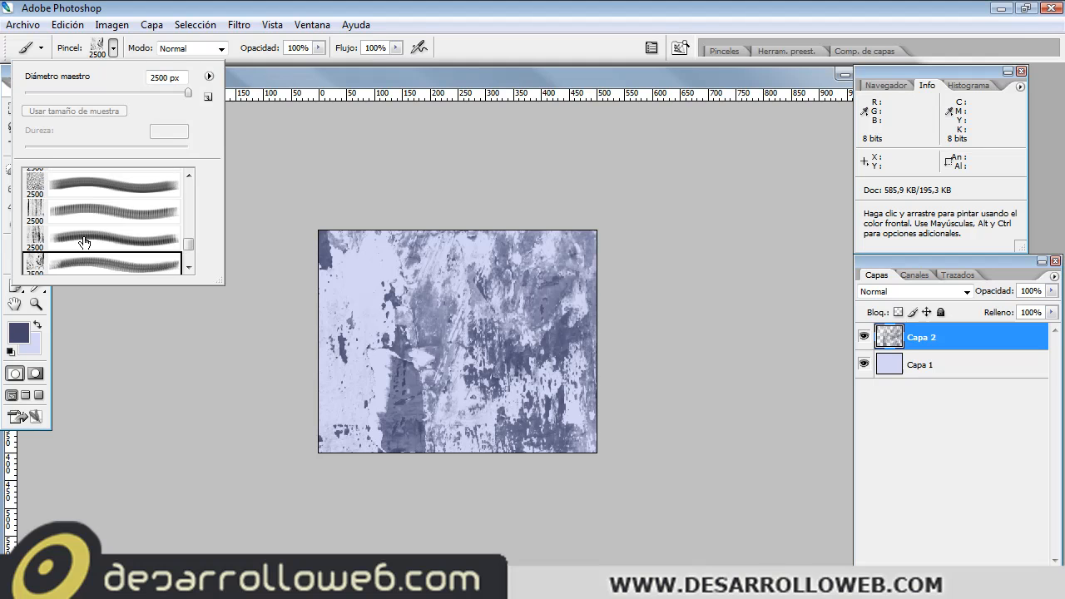
{"action": "left_click", "coordinate": [84, 243]}
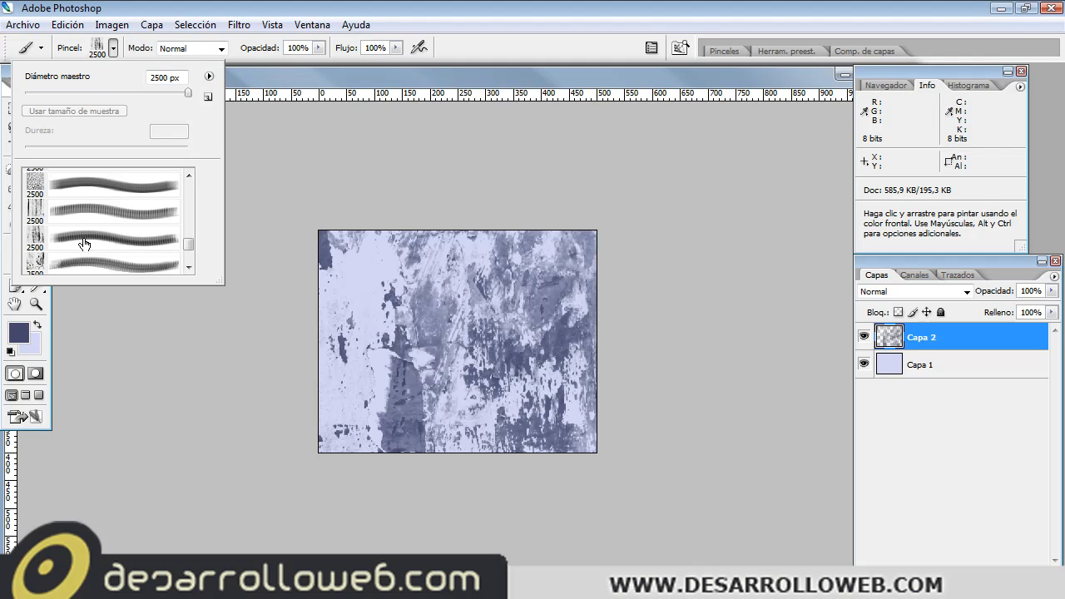
{"action": "left_click", "coordinate": [23, 334]}
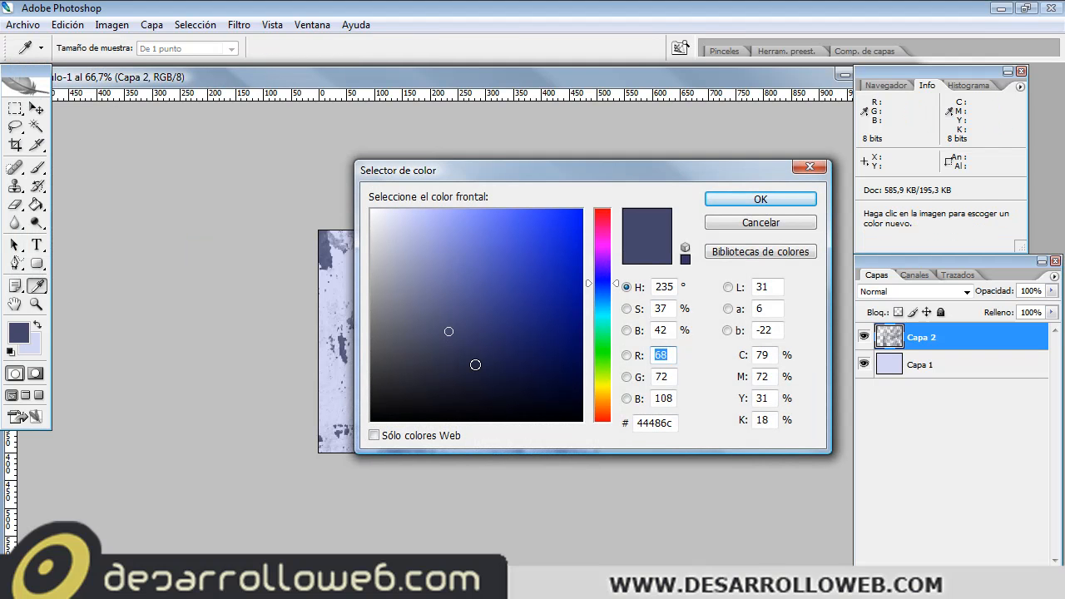
{"action": "left_click", "coordinate": [415, 291]}
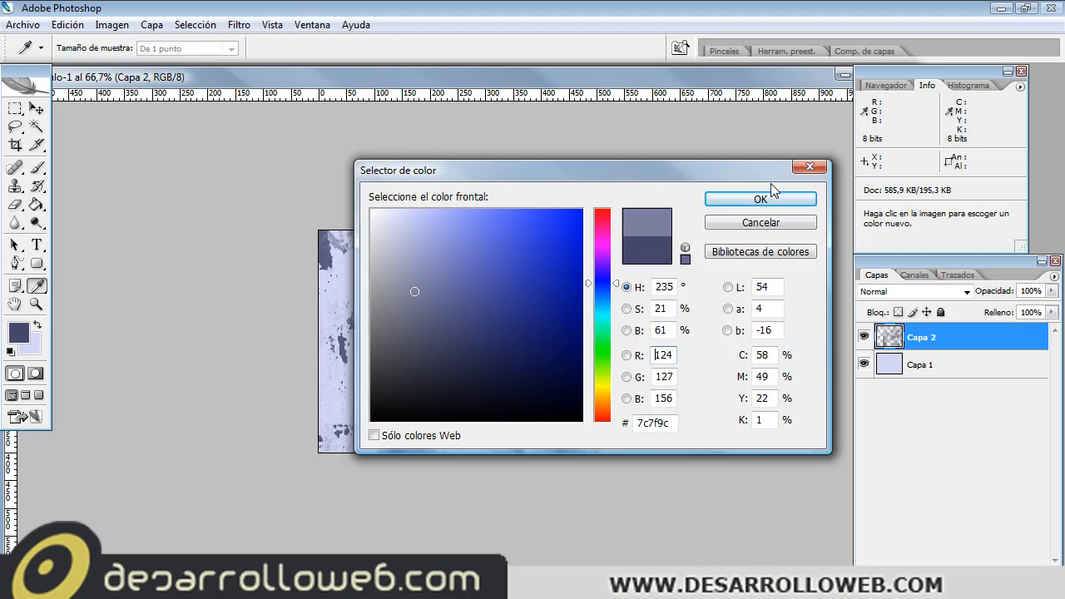
{"action": "left_click", "coordinate": [760, 199]}
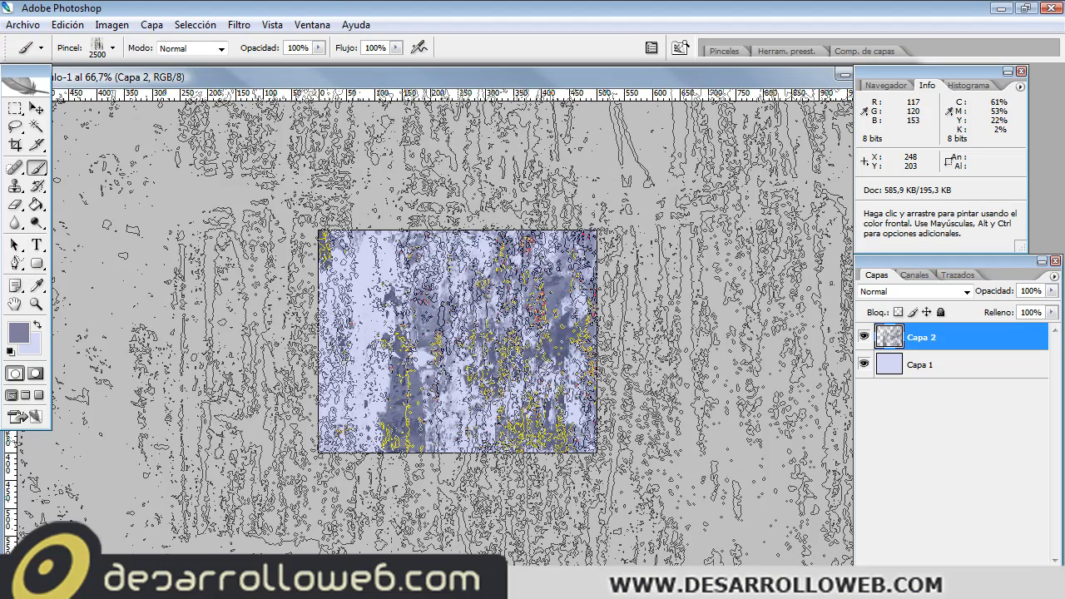
Step: Stamp the vertical-streak brush over Capa 2, undo that impression and stamp it again at a different position
{"action": "left_click", "coordinate": [458, 343]}
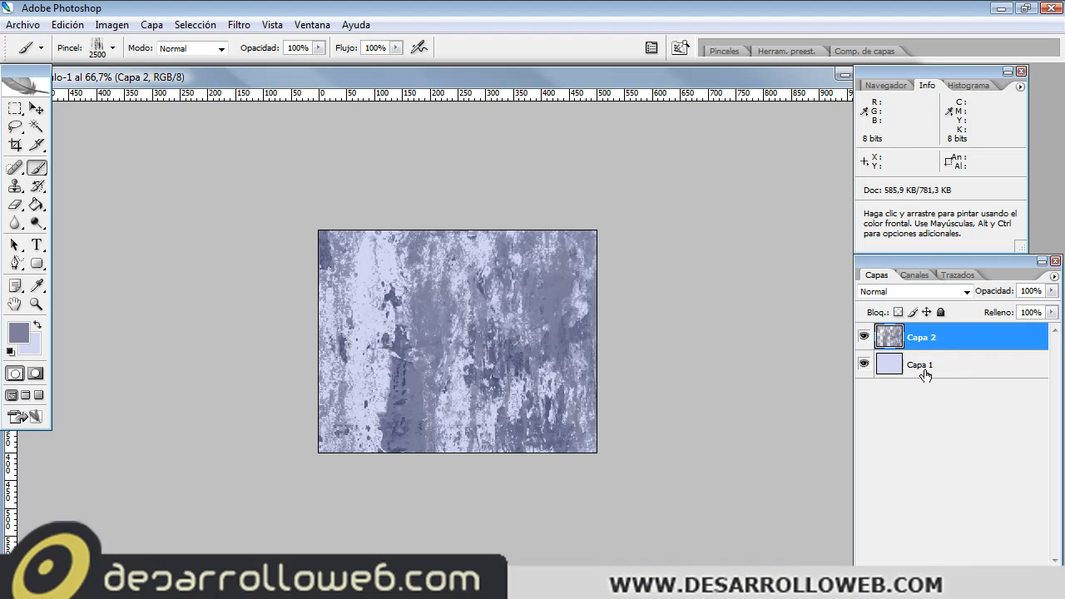
{"action": "key", "text": "ctrl"}
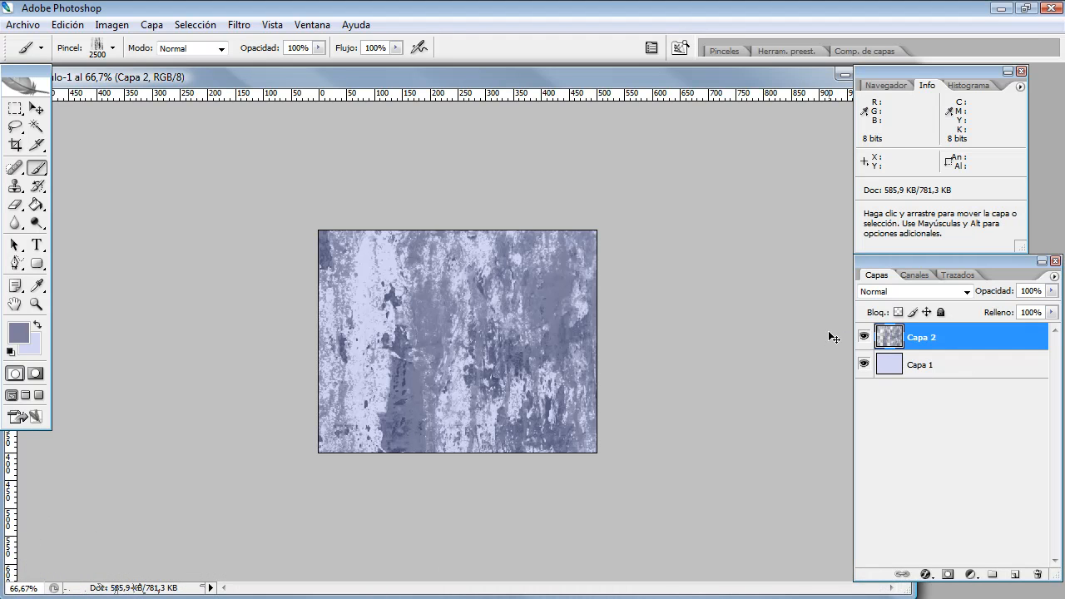
{"action": "key", "text": "ctrl+z"}
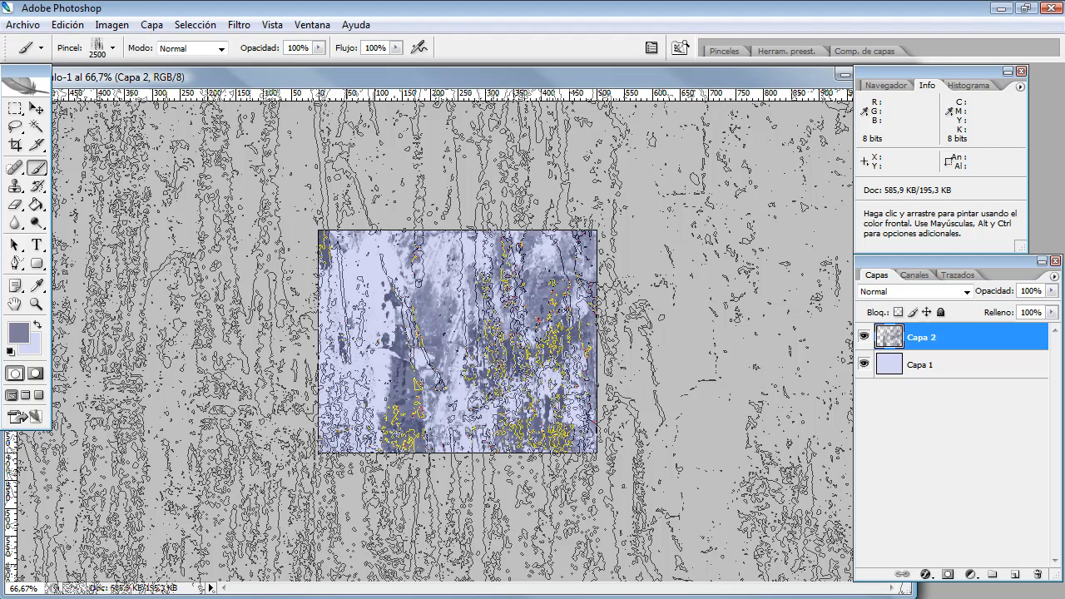
{"action": "left_click", "coordinate": [458, 341]}
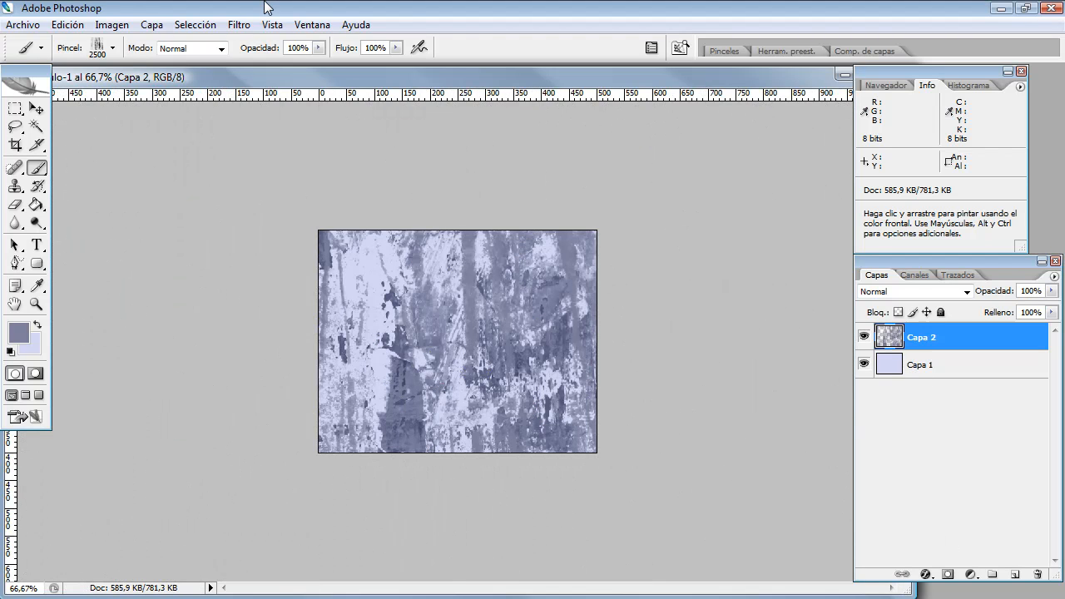
{"action": "left_click", "coordinate": [238, 25]}
{"action": "mouse_move", "coordinate": [268, 25]}
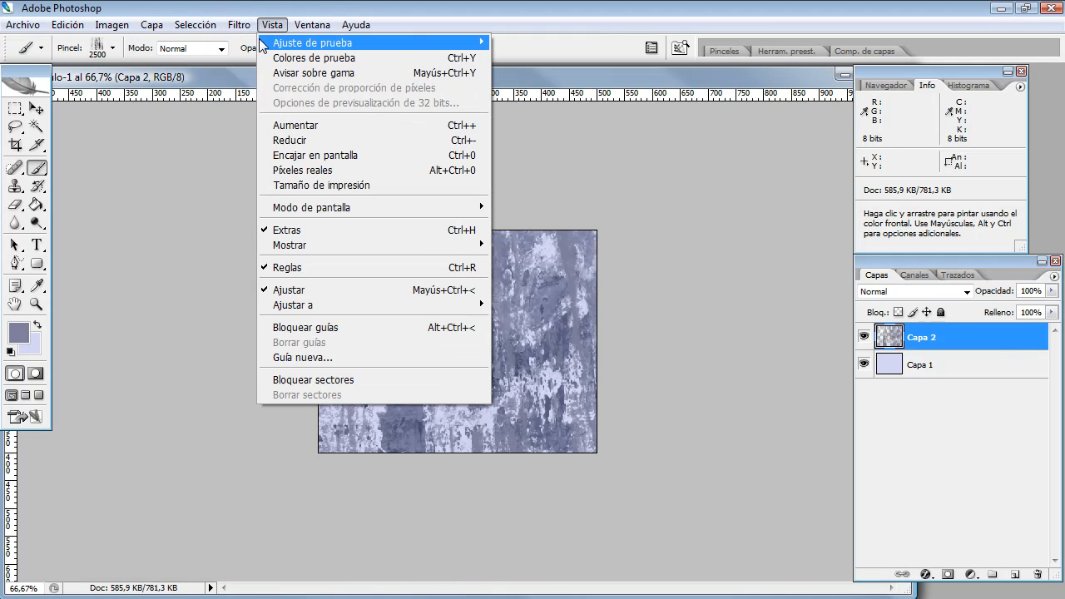
{"action": "left_click", "coordinate": [243, 18]}
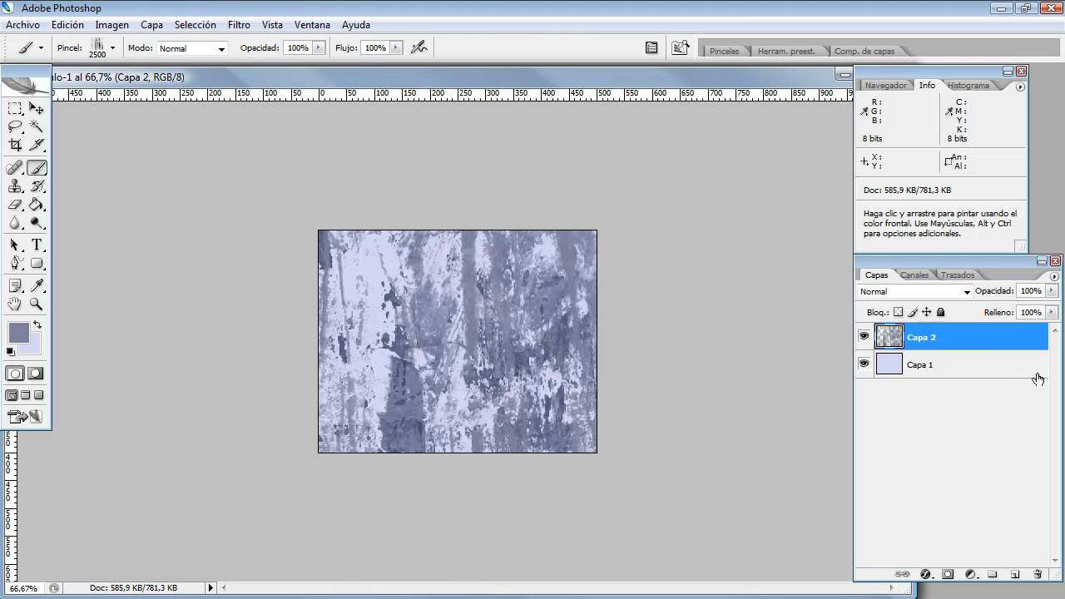
Step: Select Capa 1 together with Capa 2 and merge them into a single layer
{"action": "left_click", "coordinate": [923, 367], "text": "shift"}
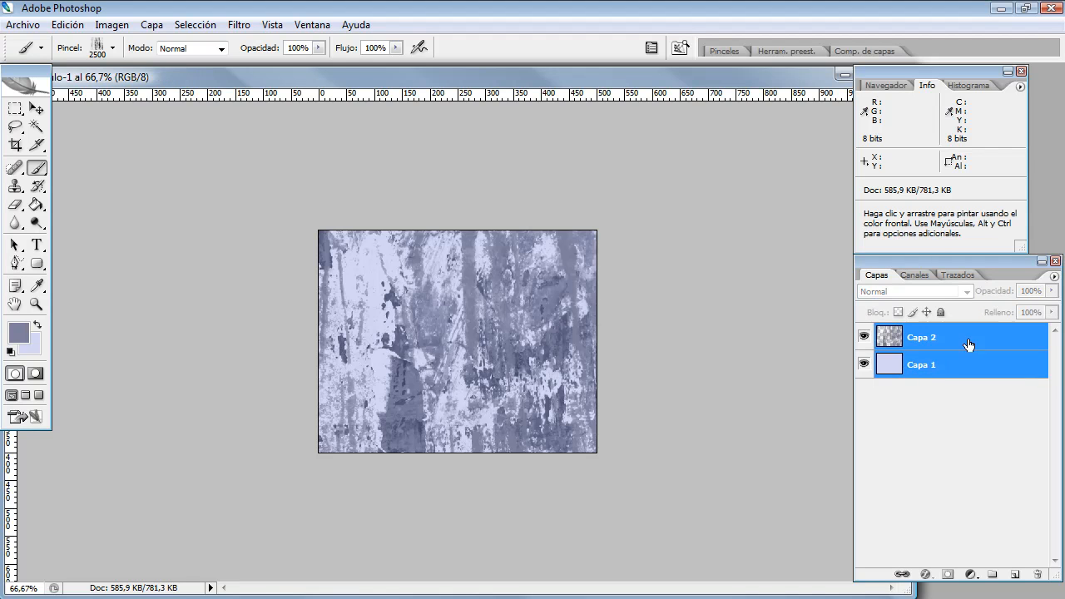
{"action": "left_click", "coordinate": [1053, 277]}
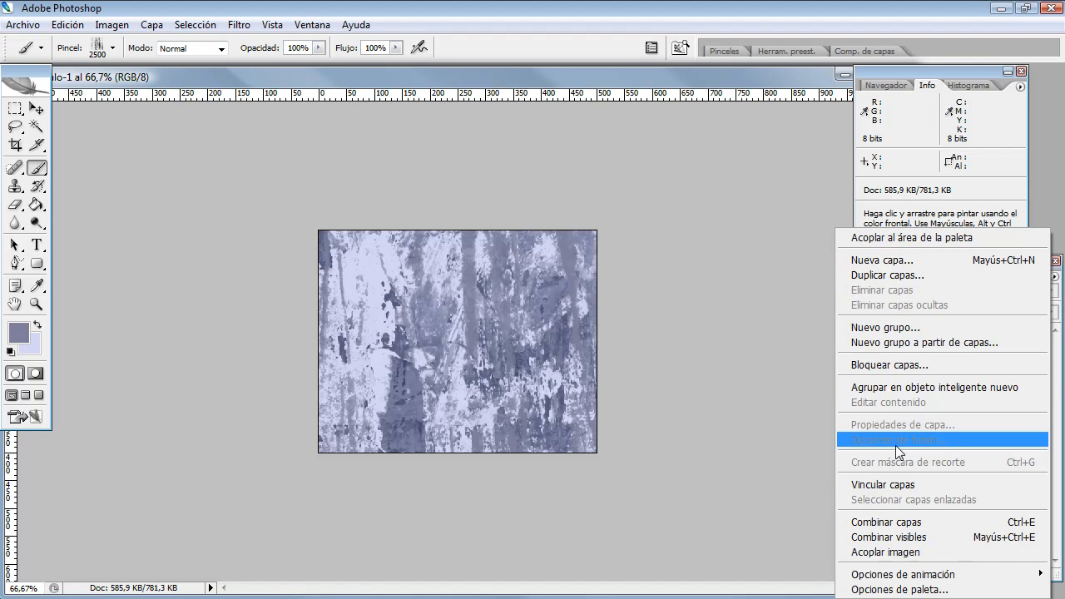
{"action": "left_click", "coordinate": [894, 523]}
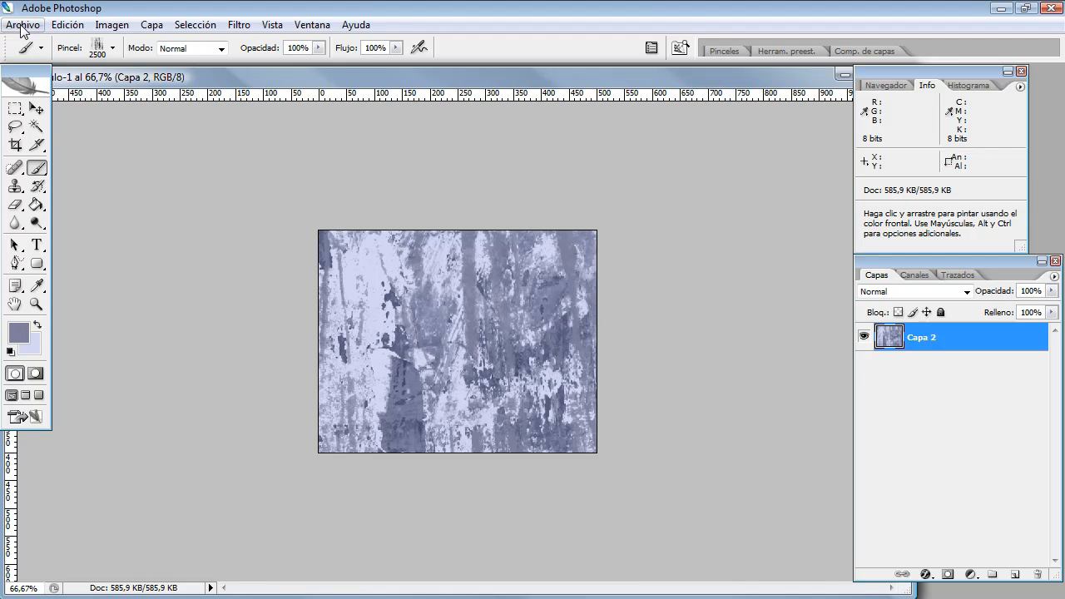
Step: Select the whole canvas and copy the contents of Capa 2
{"action": "left_click", "coordinate": [70, 27]}
{"action": "mouse_move", "coordinate": [119, 30]}
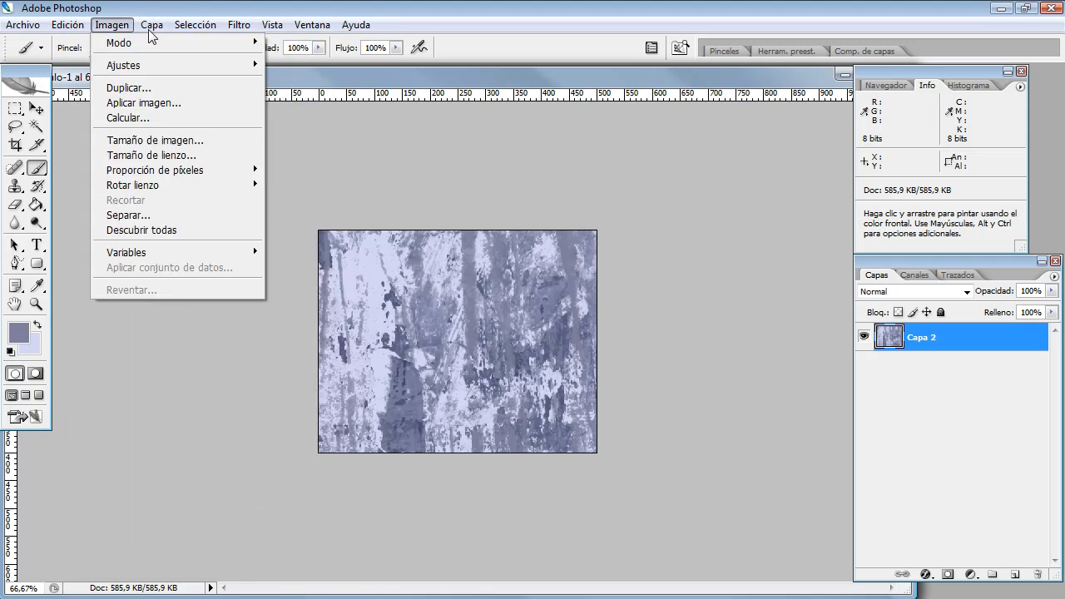
{"action": "left_click", "coordinate": [195, 40]}
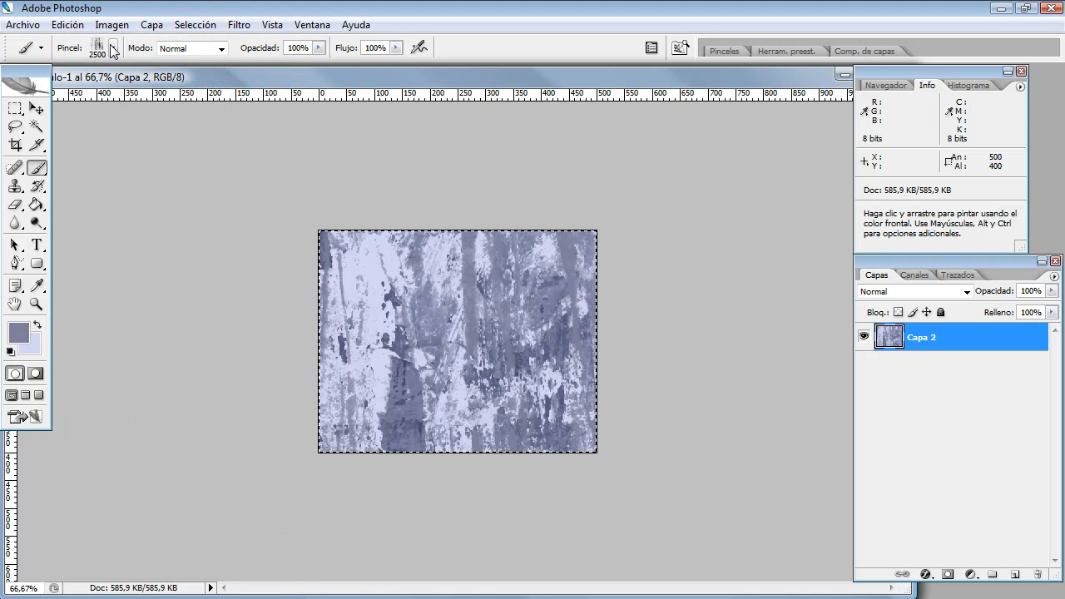
{"action": "left_click", "coordinate": [69, 25]}
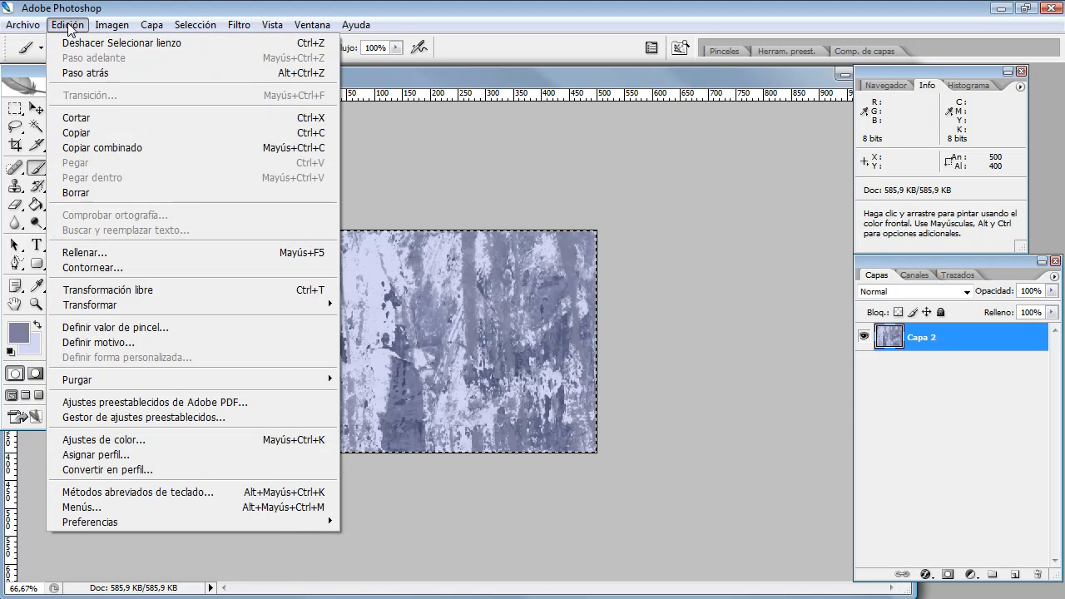
{"action": "left_click", "coordinate": [80, 133]}
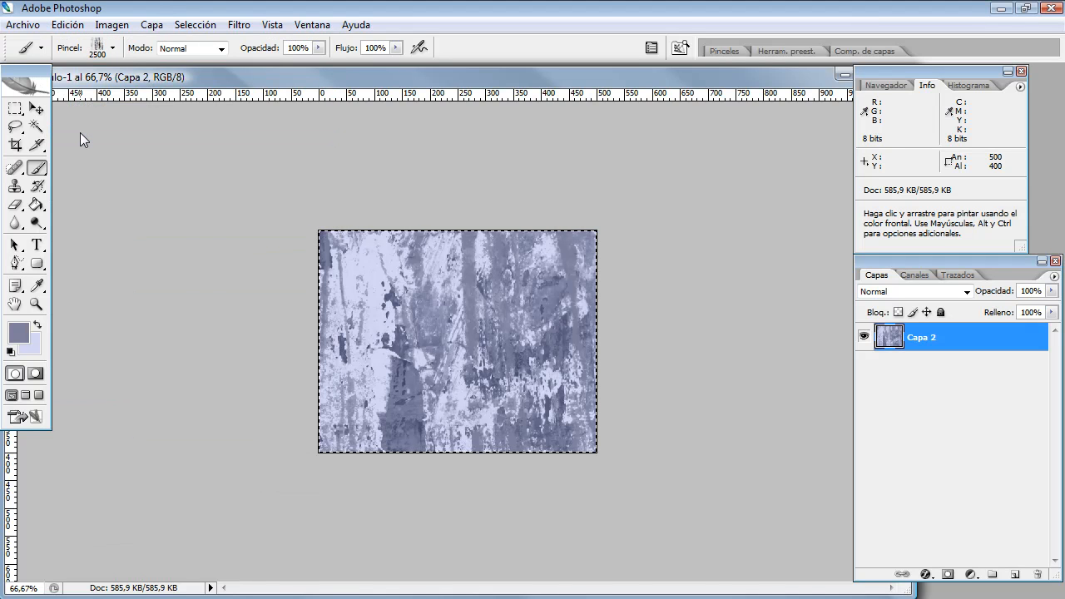
Step: Apply the Offset filter to Capa 2 with 250 px horizontal, 200 px vertical and the undefined areas wrapped around
{"action": "left_click", "coordinate": [239, 27]}
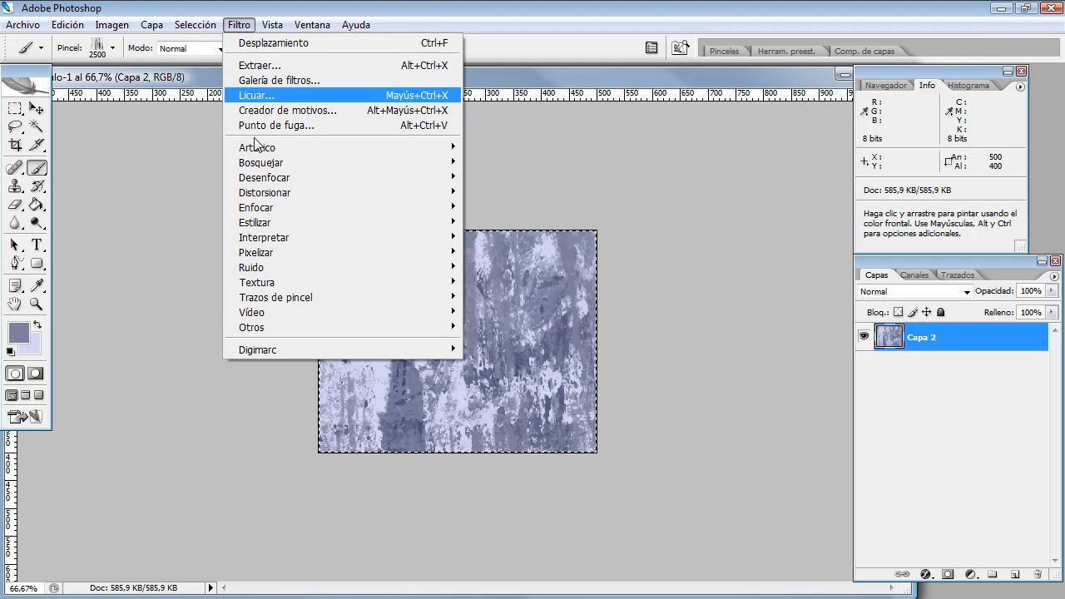
{"action": "mouse_move", "coordinate": [254, 329]}
{"action": "left_click", "coordinate": [539, 331]}
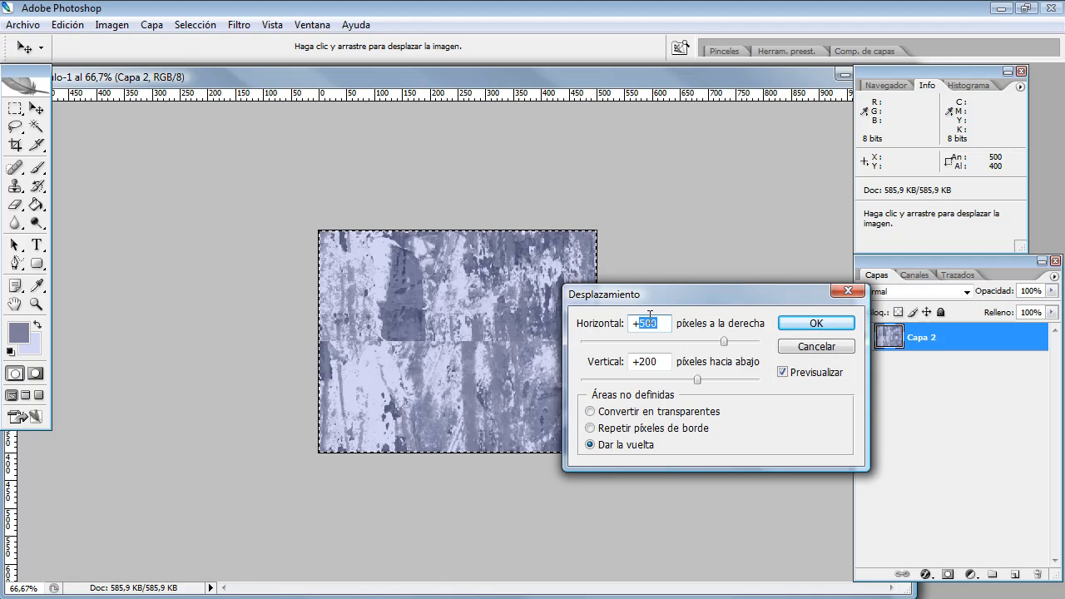
{"action": "type", "text": "250"}
{"action": "left_click", "coordinate": [813, 324]}
{"action": "key", "text": "b"}
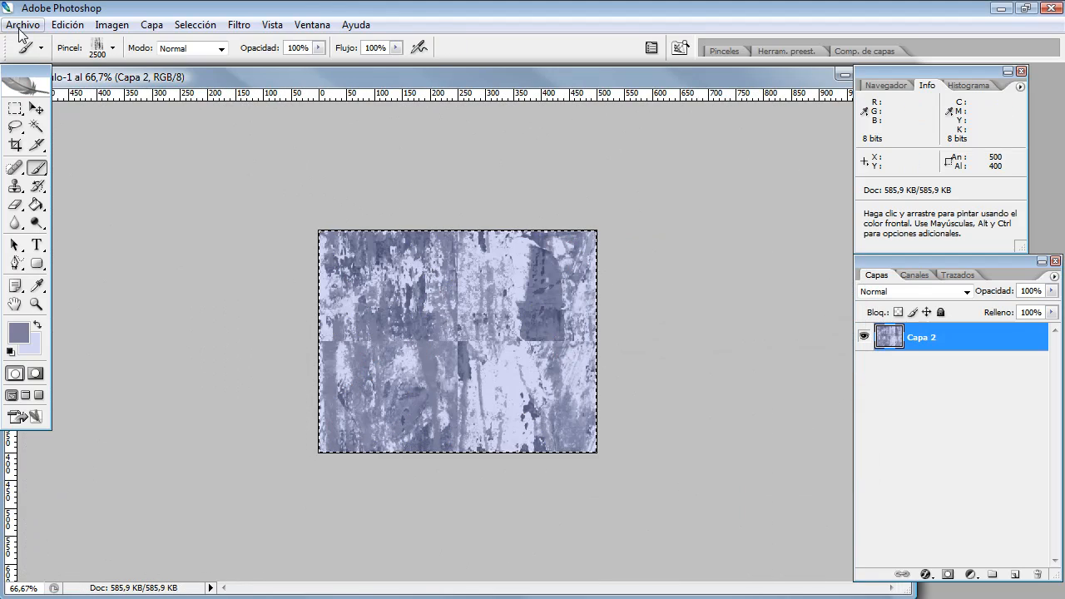
Step: Paste the copied texture as a new layer and move it below Capa 2
{"action": "left_click", "coordinate": [67, 24]}
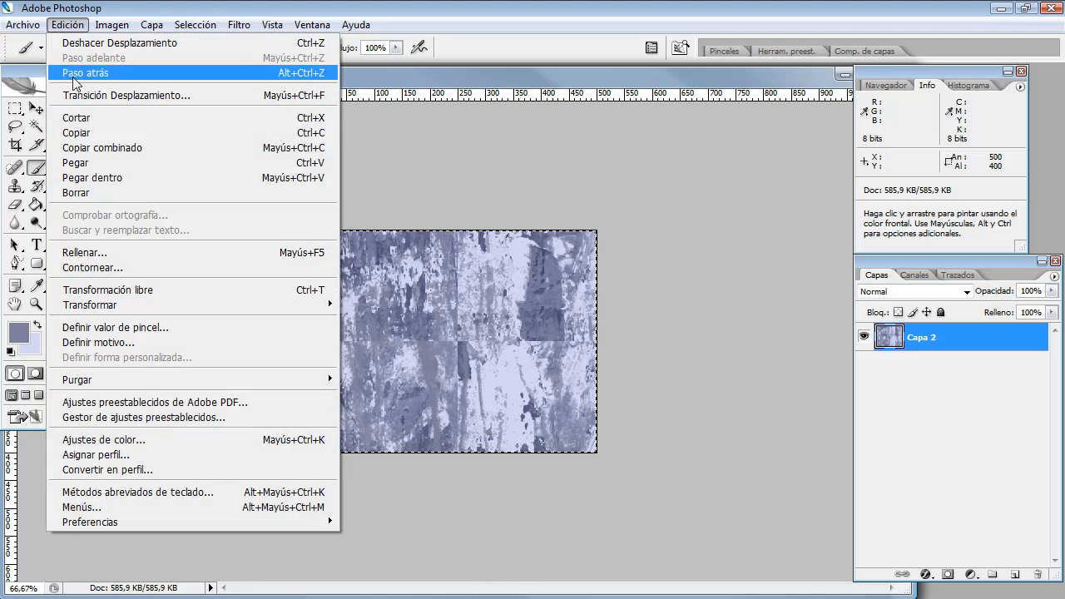
{"action": "left_click", "coordinate": [74, 163]}
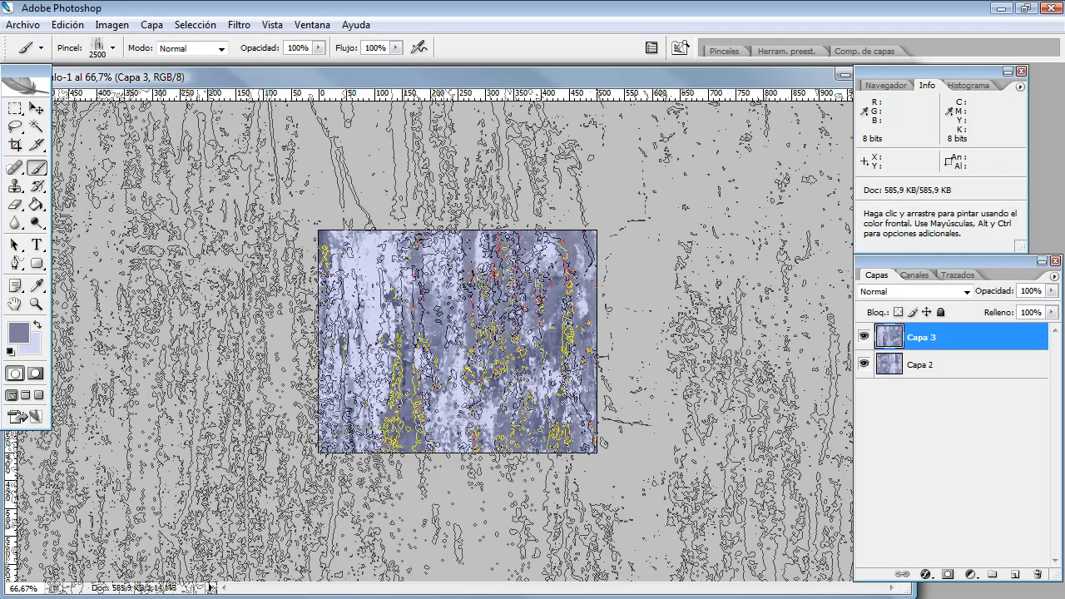
{"action": "left_click_drag", "start_coordinate": [906, 344], "coordinate": [919, 384]}
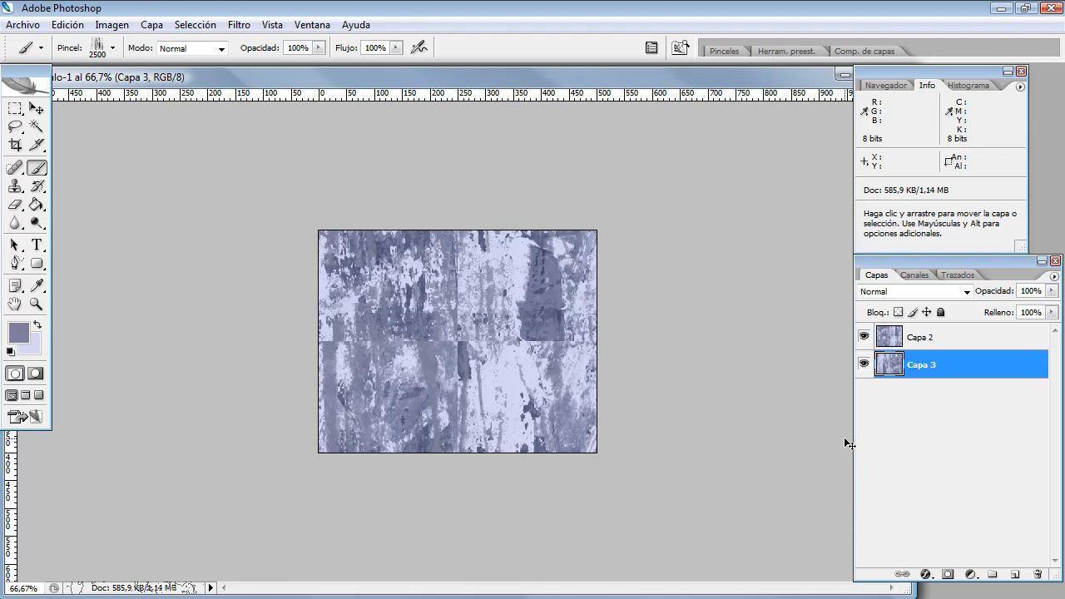
Step: Set up the Eraser with the soft round 100 px brush
{"action": "key", "text": "ctrl+plus"}
{"action": "key", "text": "ctrl+plus"}
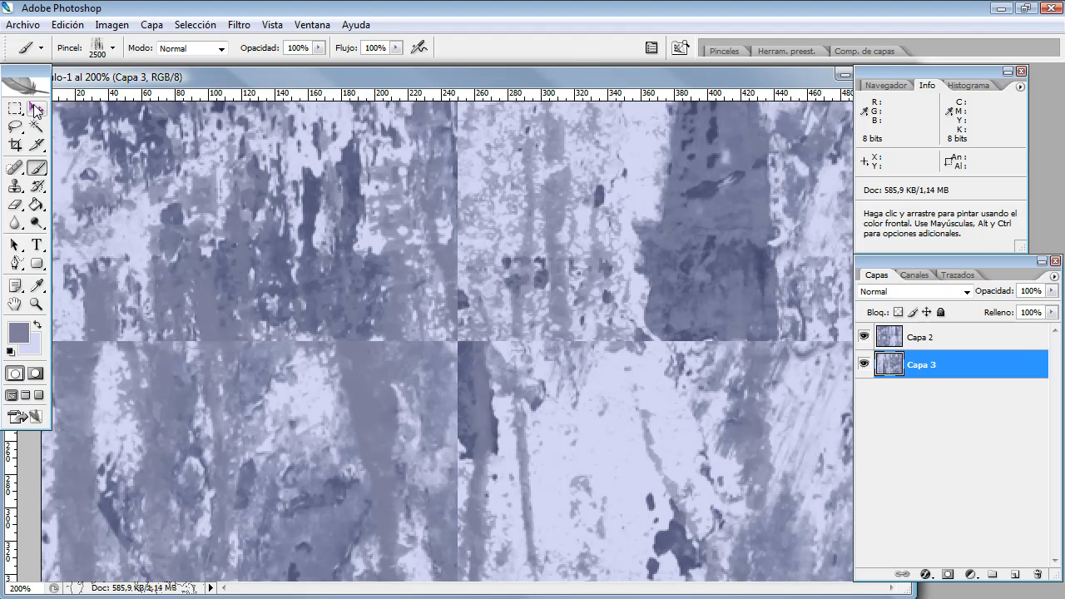
{"action": "left_click", "coordinate": [35, 108]}
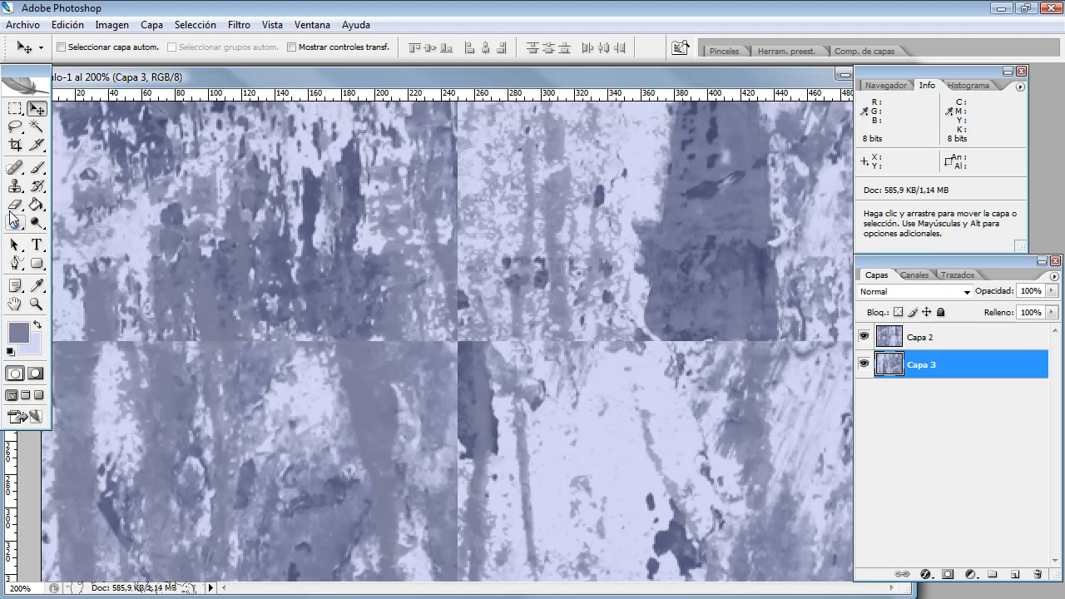
{"action": "left_click", "coordinate": [15, 204]}
{"action": "left_click", "coordinate": [114, 49]}
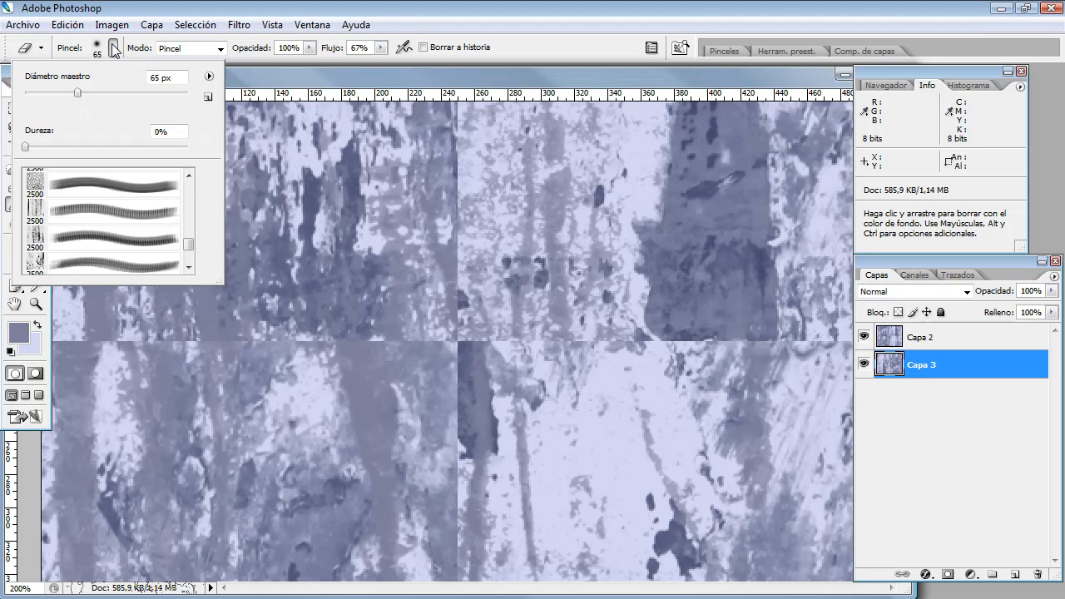
{"action": "mouse_move", "coordinate": [190, 238]}
{"action": "left_mouse_down"}
{"action": "mouse_move", "coordinate": [189, 163]}
{"action": "mouse_move", "coordinate": [189, 192]}
{"action": "left_mouse_up"}
{"action": "scroll", "coordinate": [108, 202], "scroll_direction": "up", "scroll_amount": 1}
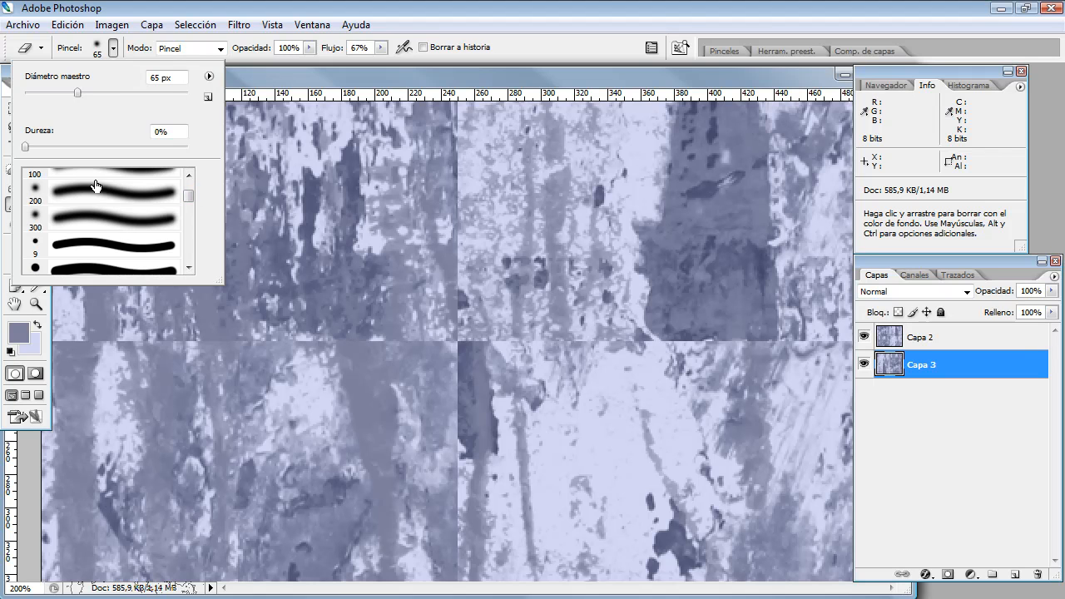
{"action": "left_click", "coordinate": [189, 175]}
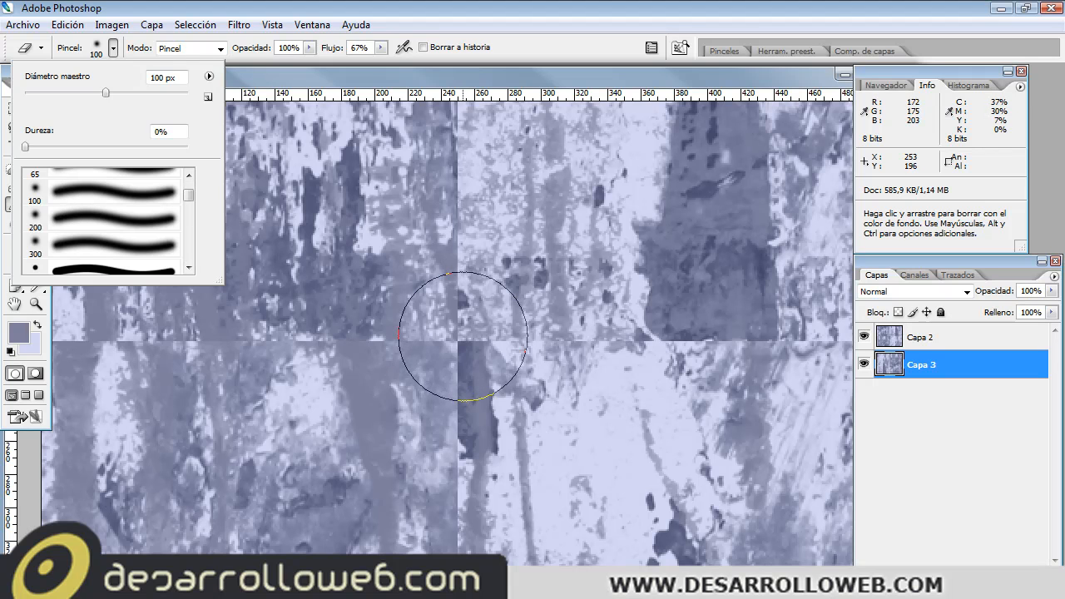
Step: Undo the stray erasure on Capa 3 and instead erase the seam crossing at the centre of Capa 2
{"action": "left_click", "coordinate": [462, 336]}
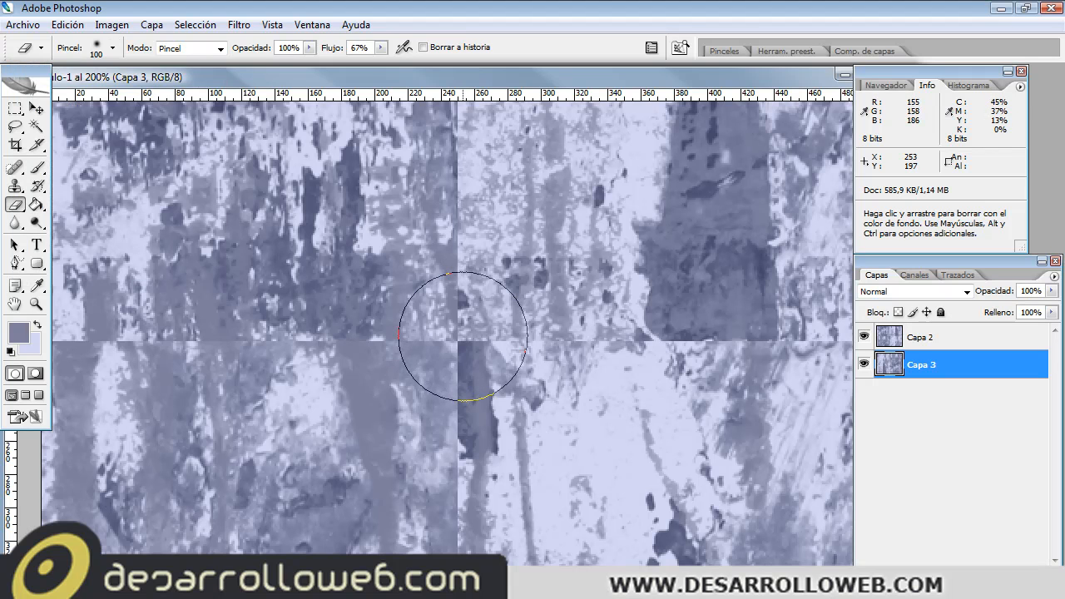
{"action": "key", "text": "ctrl"}
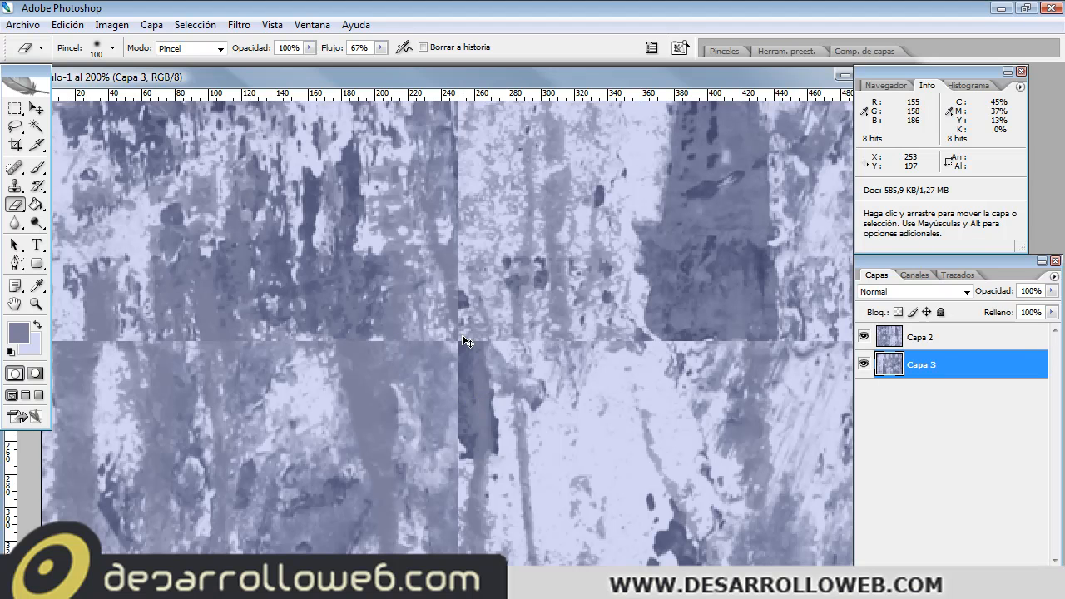
{"action": "left_click", "coordinate": [938, 341]}
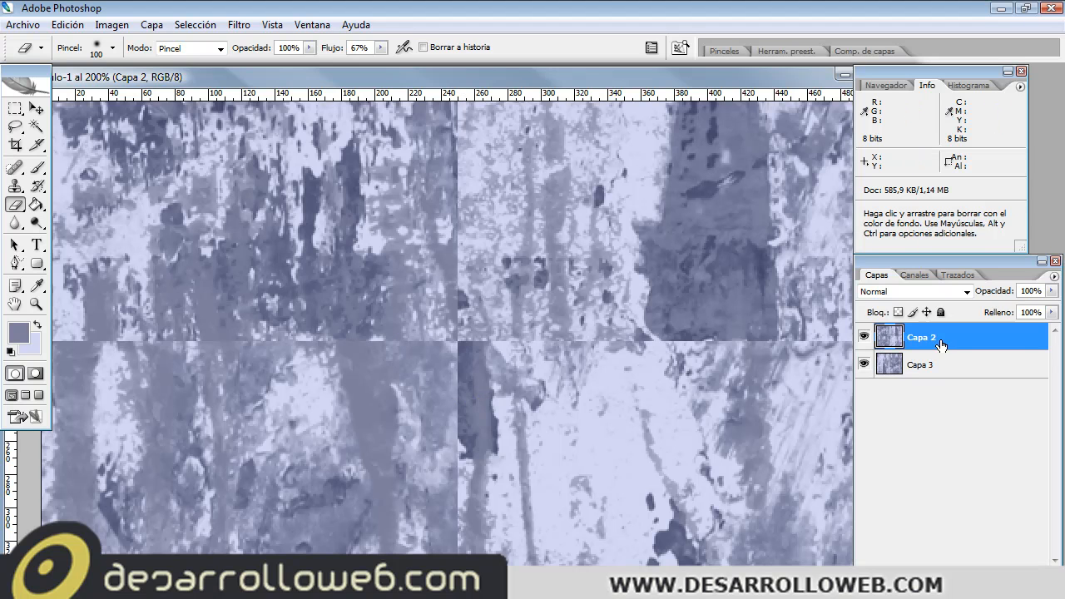
{"action": "left_click", "coordinate": [452, 339]}
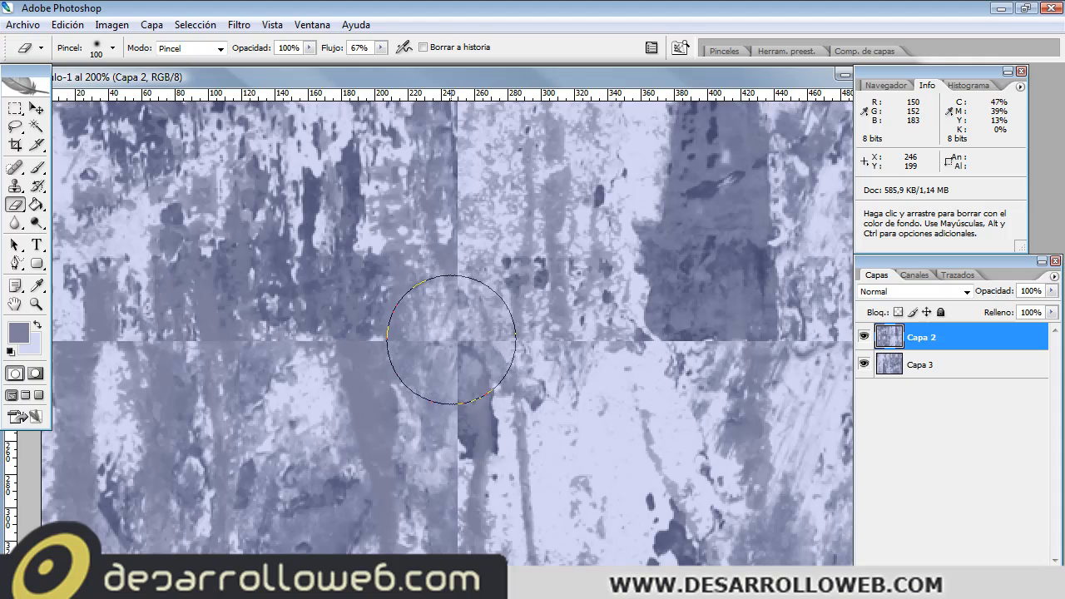
Step: Erase the offset seams of Capa 2 with soft strokes around the centre and across the right half of the canvas
{"action": "mouse_move", "coordinate": [451, 339]}
{"action": "left_mouse_down"}
{"action": "mouse_move", "coordinate": [483, 338]}
{"action": "mouse_move", "coordinate": [451, 342]}
{"action": "left_mouse_up"}
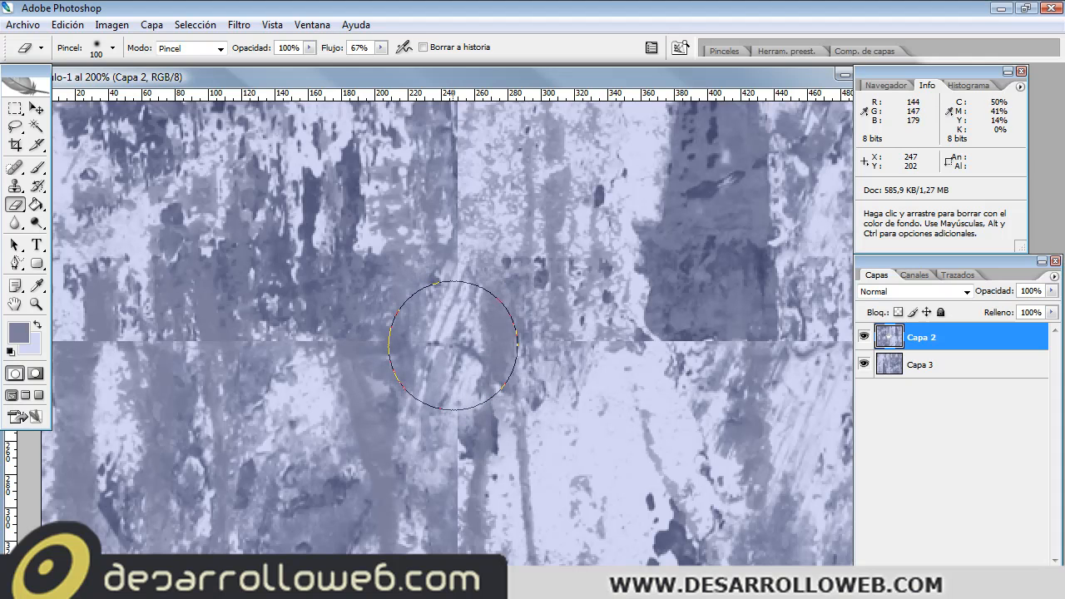
{"action": "mouse_move", "coordinate": [463, 346]}
{"action": "left_mouse_down"}
{"action": "mouse_move", "coordinate": [657, 353]}
{"action": "mouse_move", "coordinate": [637, 334]}
{"action": "mouse_move", "coordinate": [576, 346]}
{"action": "mouse_move", "coordinate": [636, 347]}
{"action": "mouse_move", "coordinate": [537, 418]}
{"action": "mouse_move", "coordinate": [537, 368]}
{"action": "mouse_move", "coordinate": [588, 270]}
{"action": "mouse_move", "coordinate": [526, 340]}
{"action": "mouse_move", "coordinate": [526, 286]}
{"action": "mouse_move", "coordinate": [403, 300]}
{"action": "mouse_move", "coordinate": [445, 346]}
{"action": "mouse_move", "coordinate": [403, 404]}
{"action": "mouse_move", "coordinate": [461, 394]}
{"action": "mouse_move", "coordinate": [489, 359]}
{"action": "mouse_move", "coordinate": [498, 321]}
{"action": "mouse_move", "coordinate": [413, 286]}
{"action": "mouse_move", "coordinate": [373, 299]}
{"action": "mouse_move", "coordinate": [437, 380]}
{"action": "mouse_move", "coordinate": [629, 498]}
{"action": "left_mouse_up"}
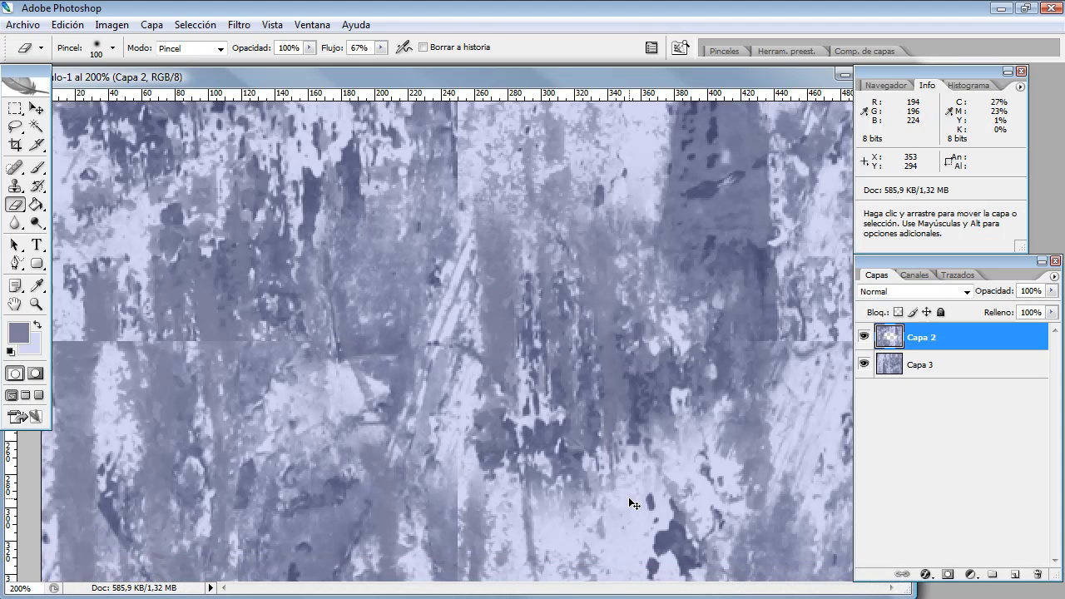
{"action": "key", "text": "ctrl+minus"}
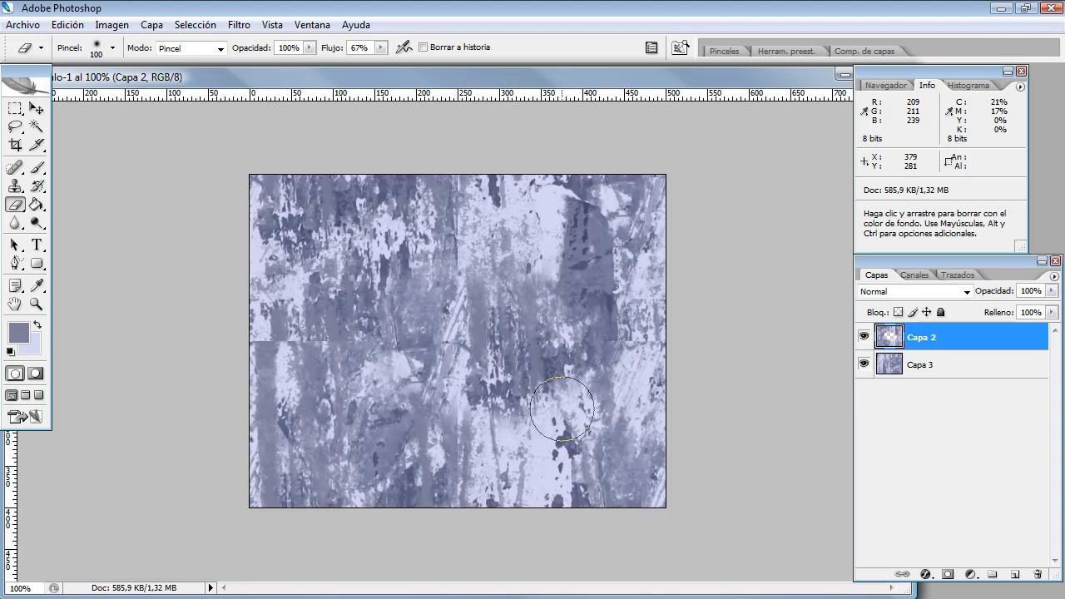
{"action": "left_click_drag", "start_coordinate": [619, 342], "coordinate": [639, 341]}
{"action": "left_click_drag", "start_coordinate": [602, 291], "coordinate": [617, 276]}
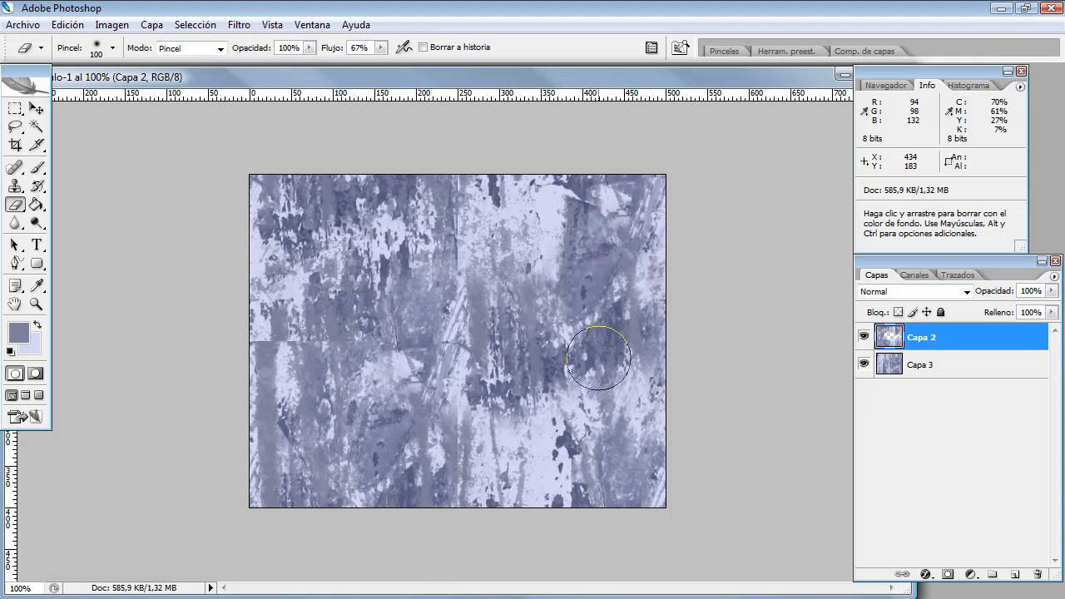
{"action": "left_click_drag", "start_coordinate": [480, 282], "coordinate": [553, 265]}
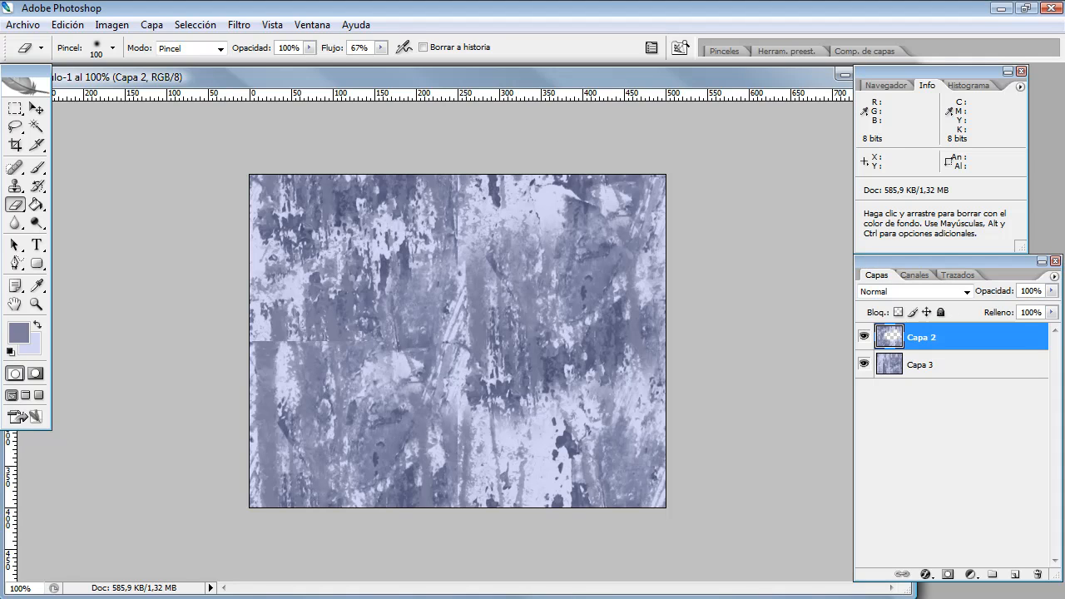
Step: Revert the history to the first eraser stroke made after the layers were reordered
{"action": "left_click_drag", "start_coordinate": [1063, 218], "coordinate": [860, 233]}
{"action": "left_click", "coordinate": [861, 295]}
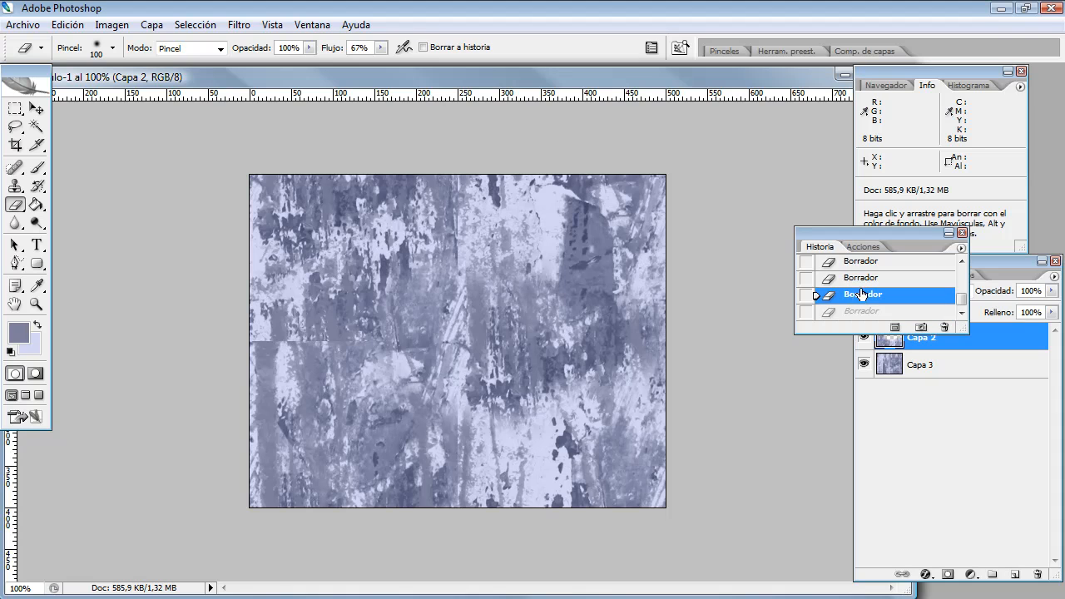
{"action": "left_click", "coordinate": [864, 264]}
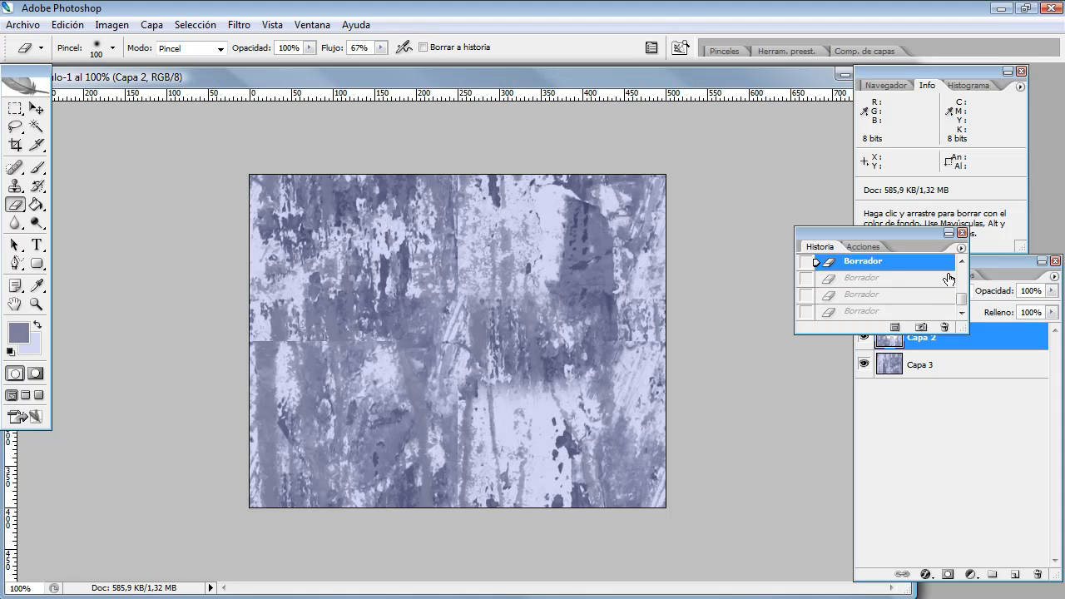
{"action": "left_click", "coordinate": [960, 263]}
{"action": "left_click", "coordinate": [961, 263]}
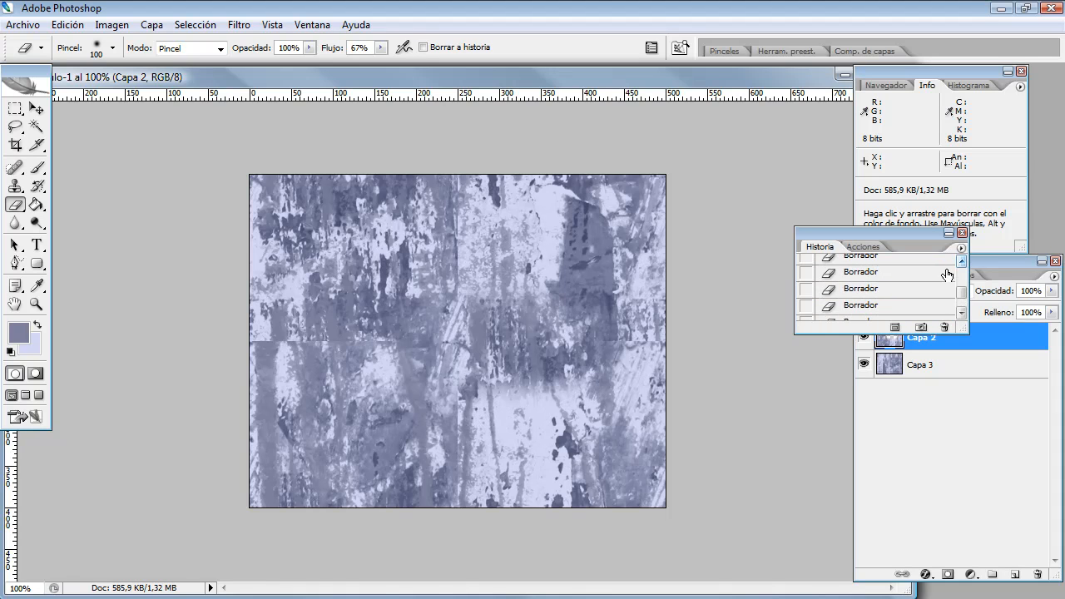
{"action": "left_click", "coordinate": [879, 279]}
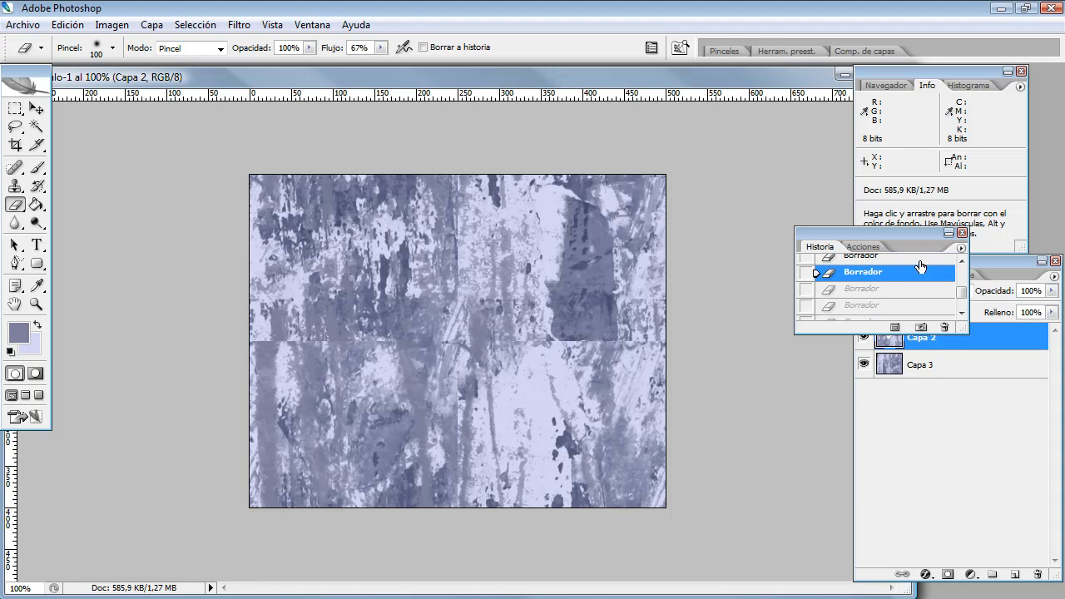
{"action": "left_click", "coordinate": [961, 261]}
{"action": "left_click", "coordinate": [961, 261]}
{"action": "left_click", "coordinate": [960, 261]}
{"action": "left_click", "coordinate": [961, 261]}
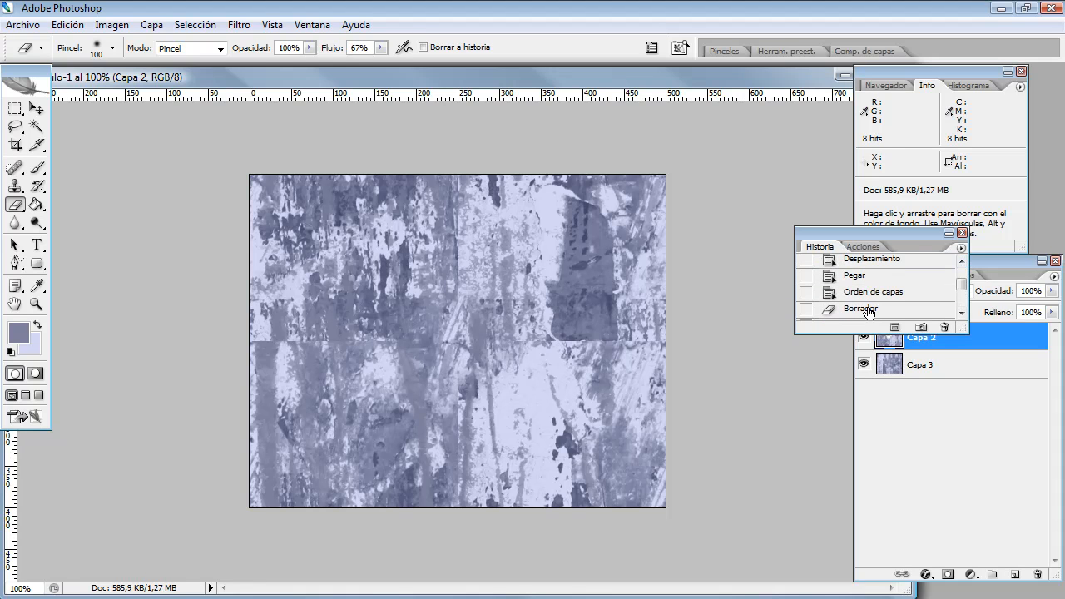
{"action": "left_click", "coordinate": [915, 312]}
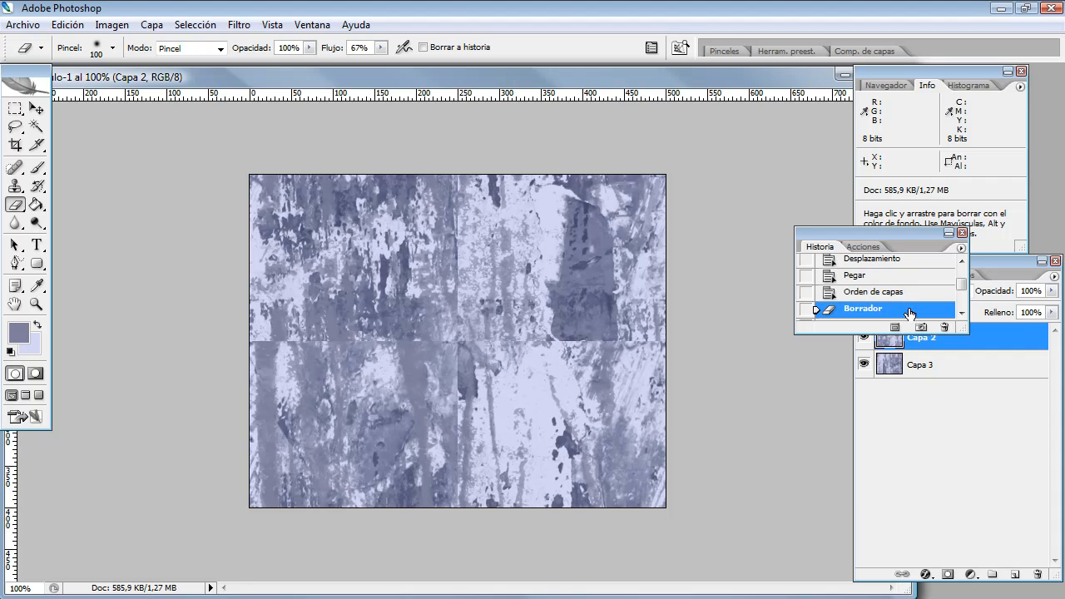
Step: Erase the horizontal and vertical seams of Capa 2 with soft strokes so that Capa 3 shows through
{"action": "mouse_move", "coordinate": [492, 331]}
{"action": "left_mouse_down"}
{"action": "mouse_move", "coordinate": [441, 339]}
{"action": "mouse_move", "coordinate": [628, 347]}
{"action": "mouse_move", "coordinate": [512, 385]}
{"action": "mouse_move", "coordinate": [554, 369]}
{"action": "mouse_move", "coordinate": [566, 349]}
{"action": "left_mouse_up"}
{"action": "mouse_move", "coordinate": [525, 295]}
{"action": "left_mouse_down"}
{"action": "mouse_move", "coordinate": [488, 270]}
{"action": "mouse_move", "coordinate": [461, 293]}
{"action": "mouse_move", "coordinate": [460, 219]}
{"action": "left_mouse_up"}
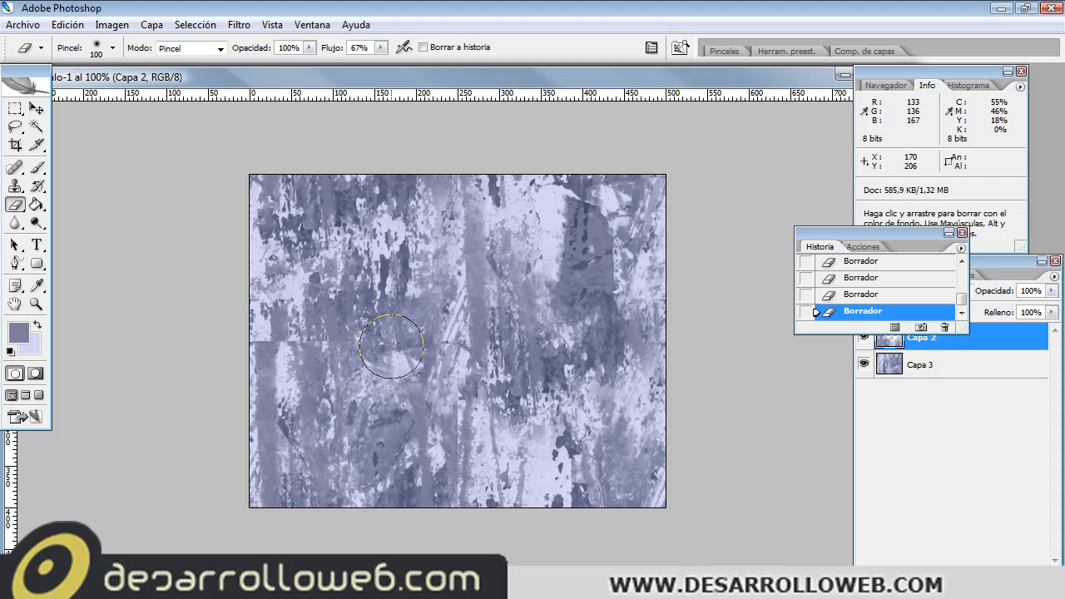
{"action": "left_click_drag", "start_coordinate": [368, 346], "coordinate": [304, 349]}
{"action": "left_click_drag", "start_coordinate": [298, 346], "coordinate": [287, 342]}
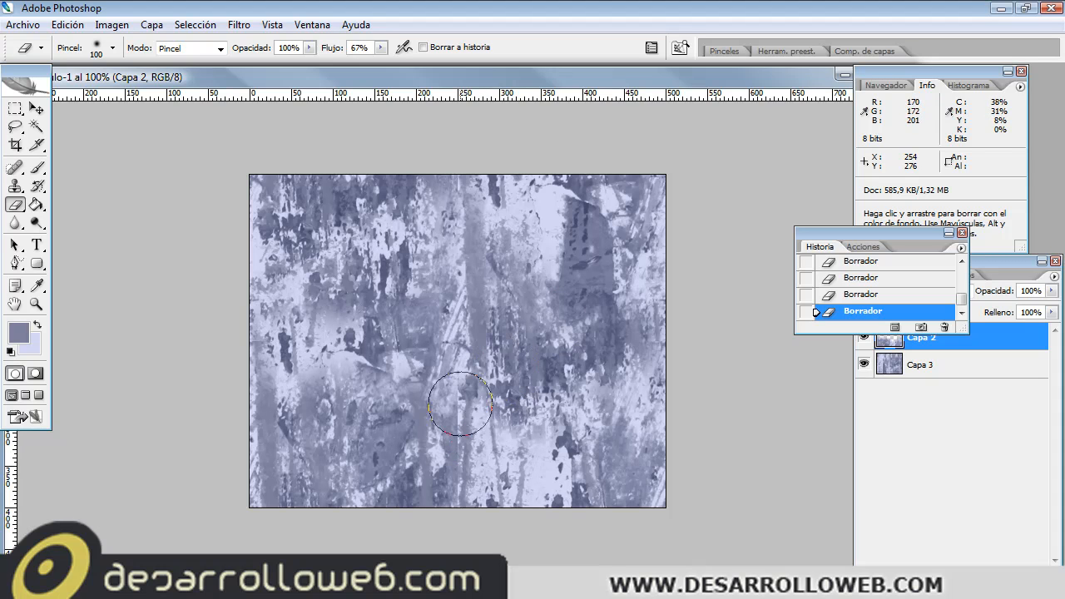
{"action": "left_click_drag", "start_coordinate": [456, 374], "coordinate": [458, 468]}
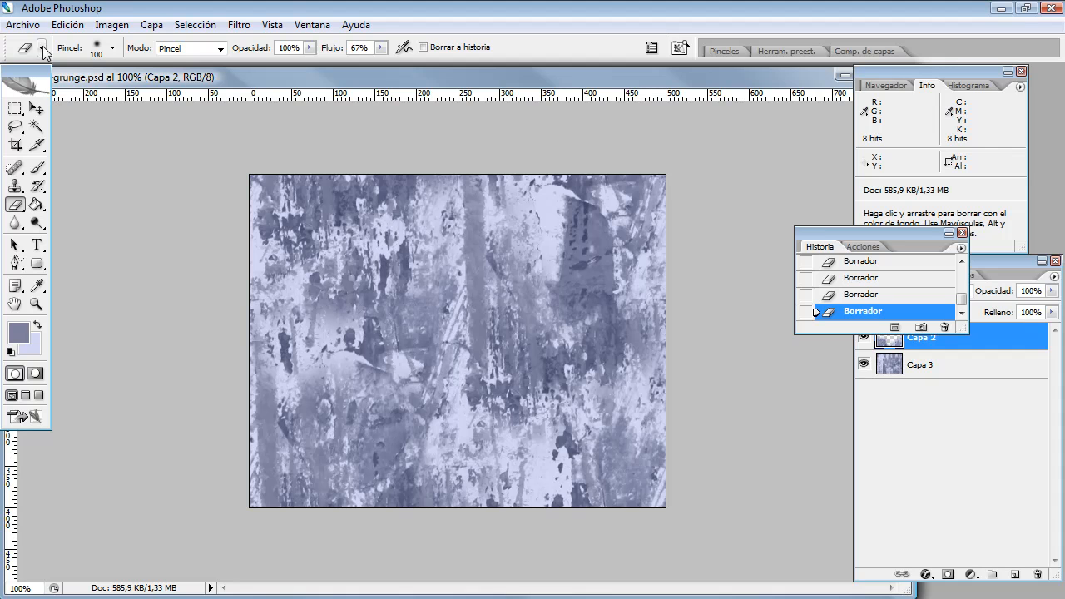
Step: Open Save for Web for the grunge background and compare the original with the JPEG previews of different quality
{"action": "left_click", "coordinate": [24, 26]}
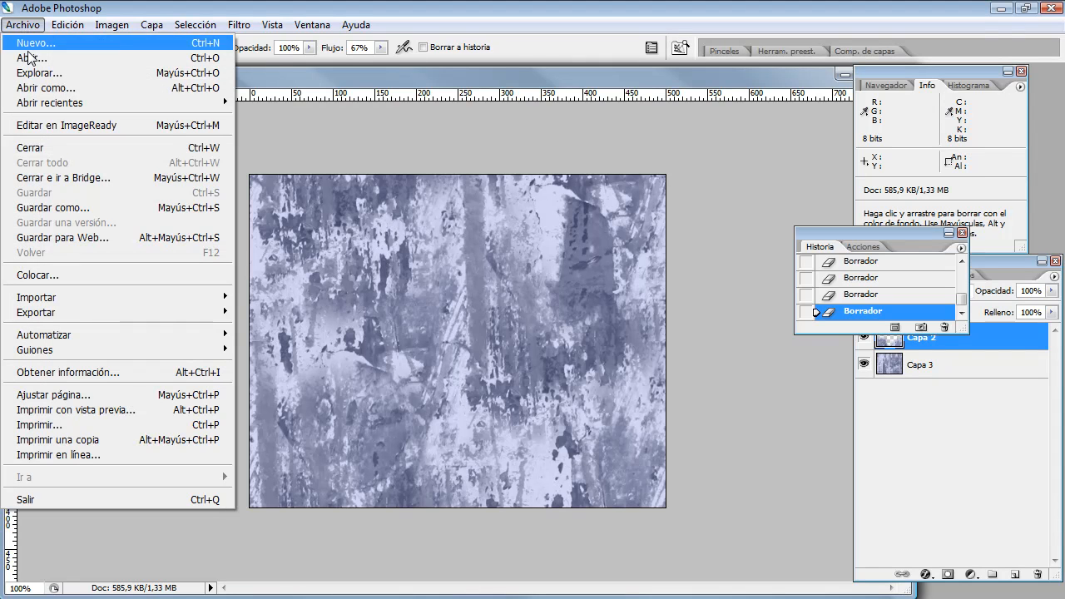
{"action": "left_click", "coordinate": [38, 237]}
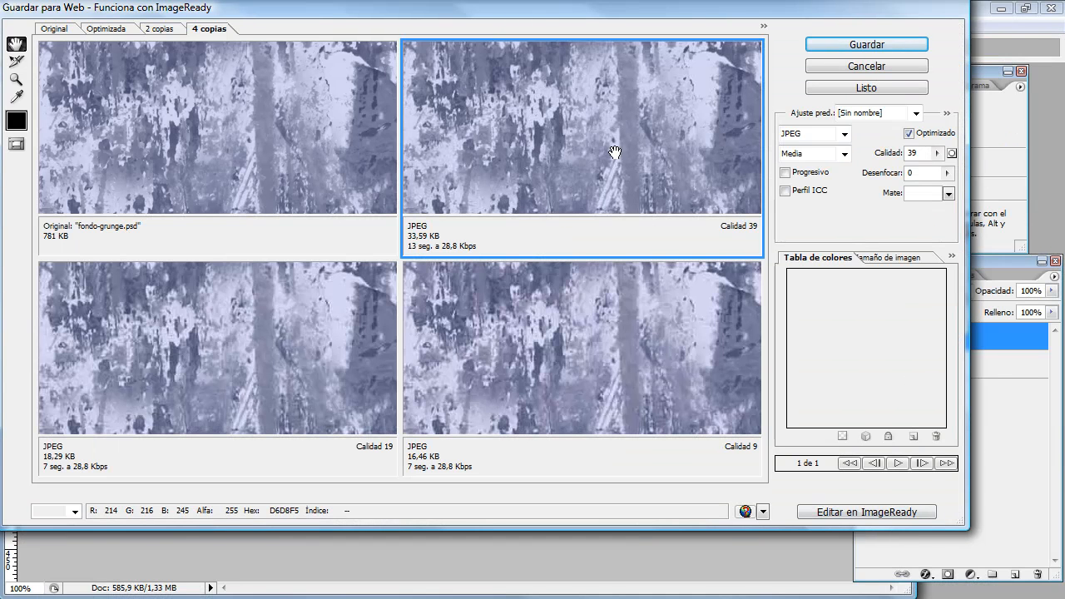
{"action": "left_click_drag", "start_coordinate": [591, 100], "coordinate": [561, 205]}
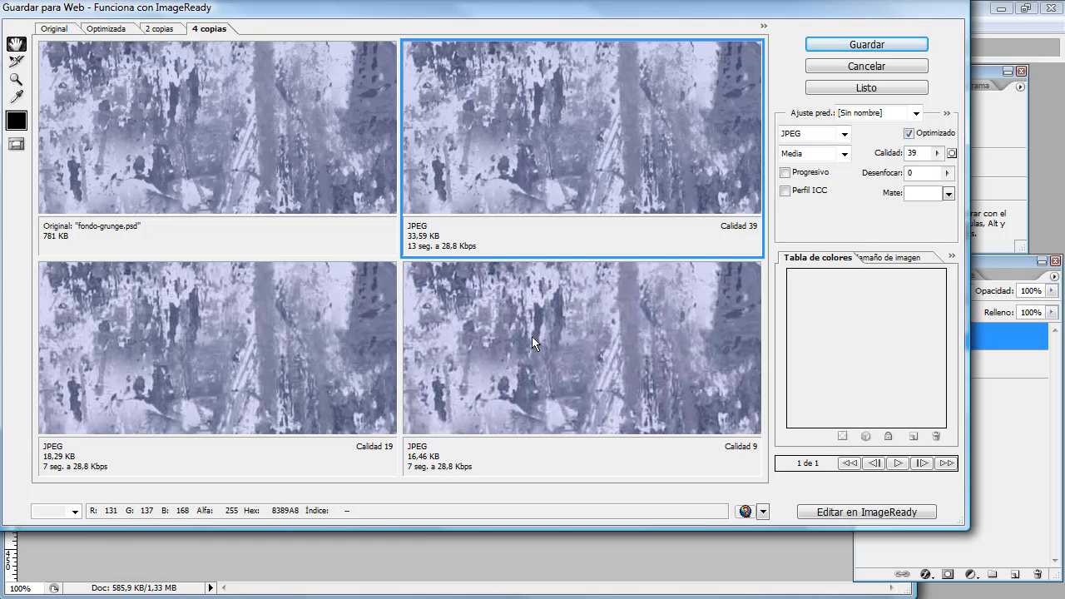
{"action": "left_click", "coordinate": [509, 410]}
{"action": "left_click", "coordinate": [597, 162]}
Step: Set the selected copy's JPEG quality to 23 and try saving it as fondo1.jpg in the fondo grunge folder
{"action": "left_click", "coordinate": [937, 153]}
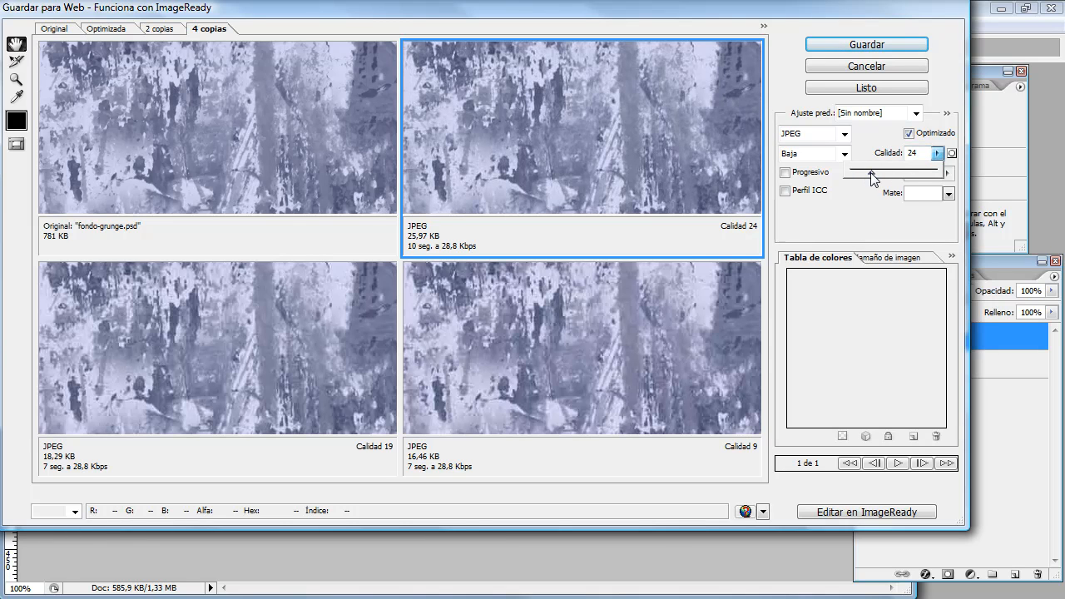
{"action": "left_click_drag", "start_coordinate": [873, 178], "coordinate": [870, 177]}
{"action": "left_click", "coordinate": [761, 111]}
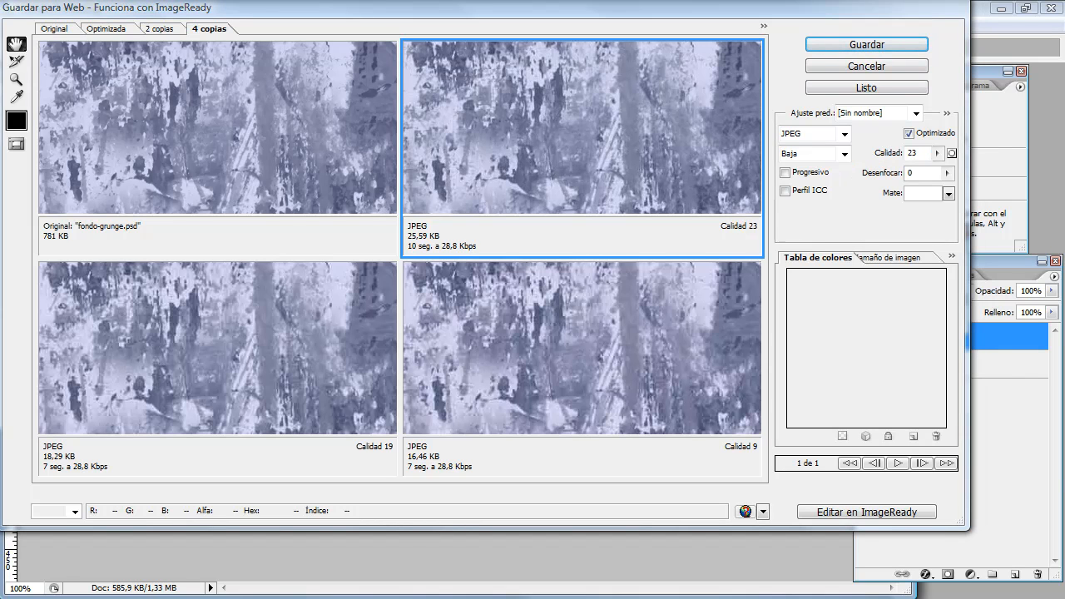
{"action": "key", "text": "Return"}
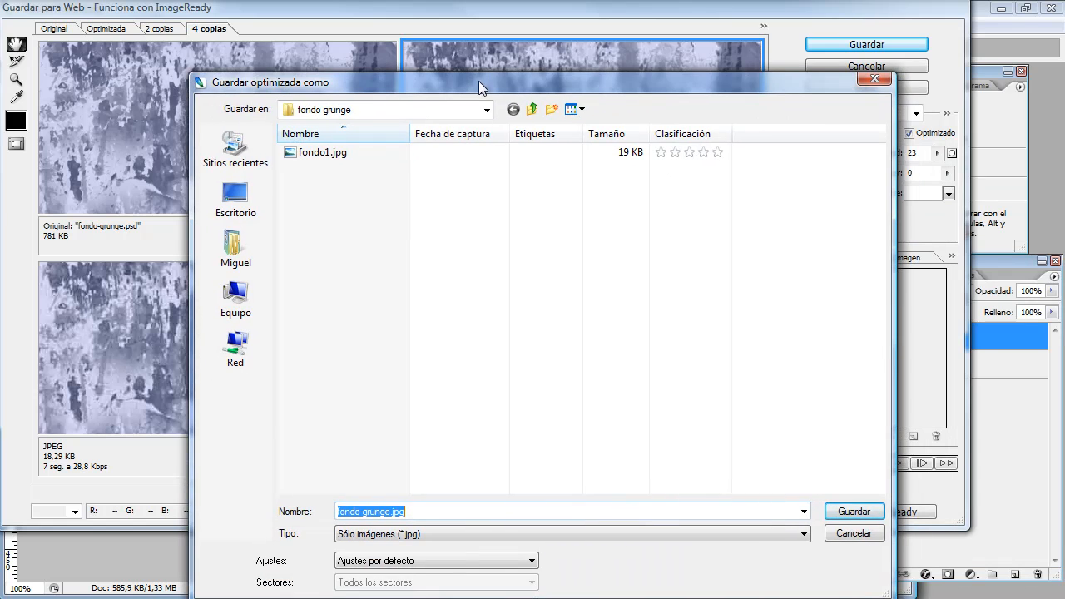
{"action": "left_click", "coordinate": [316, 158]}
{"action": "key", "text": "Escape"}
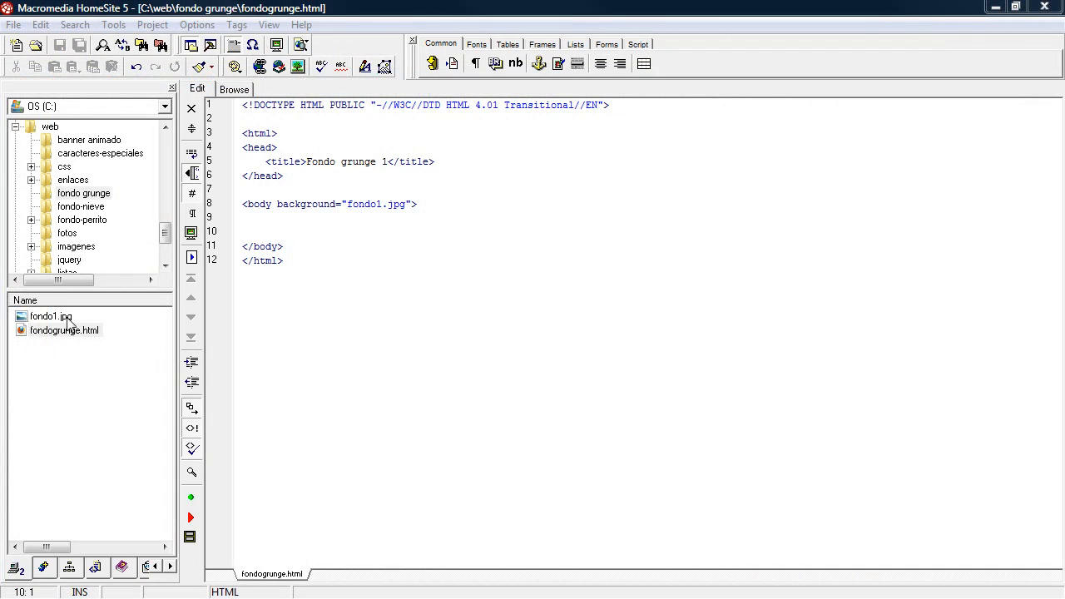
Step: Switch to HomeSite and examine the fondo grunge folder and the body tag's background attribute with its fondo1.jpg value in fondogrunge.html
{"action": "left_click", "coordinate": [93, 194]}
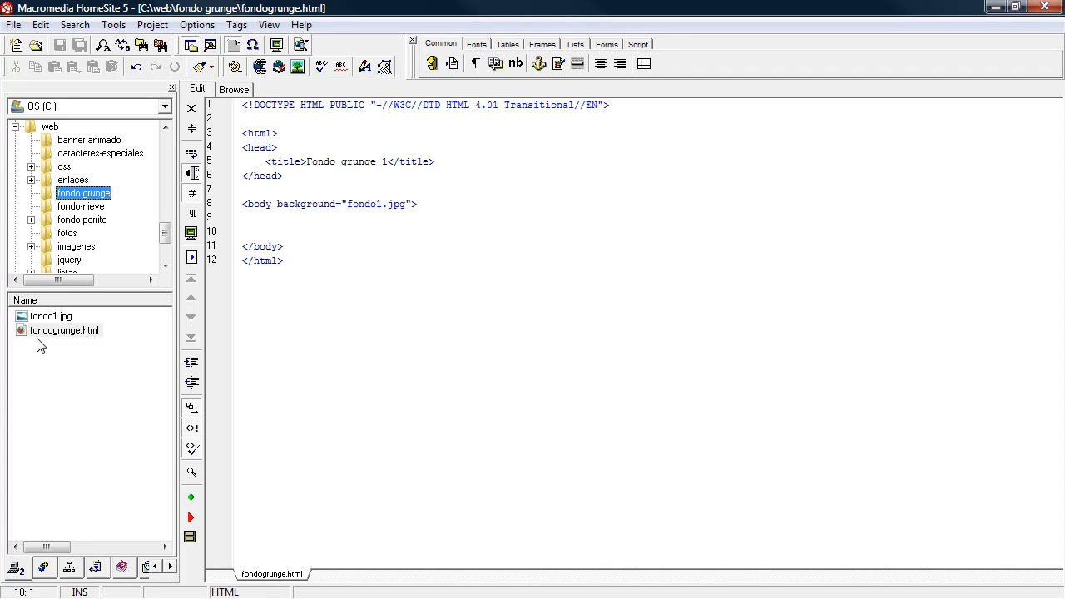
{"action": "double_click", "coordinate": [306, 205]}
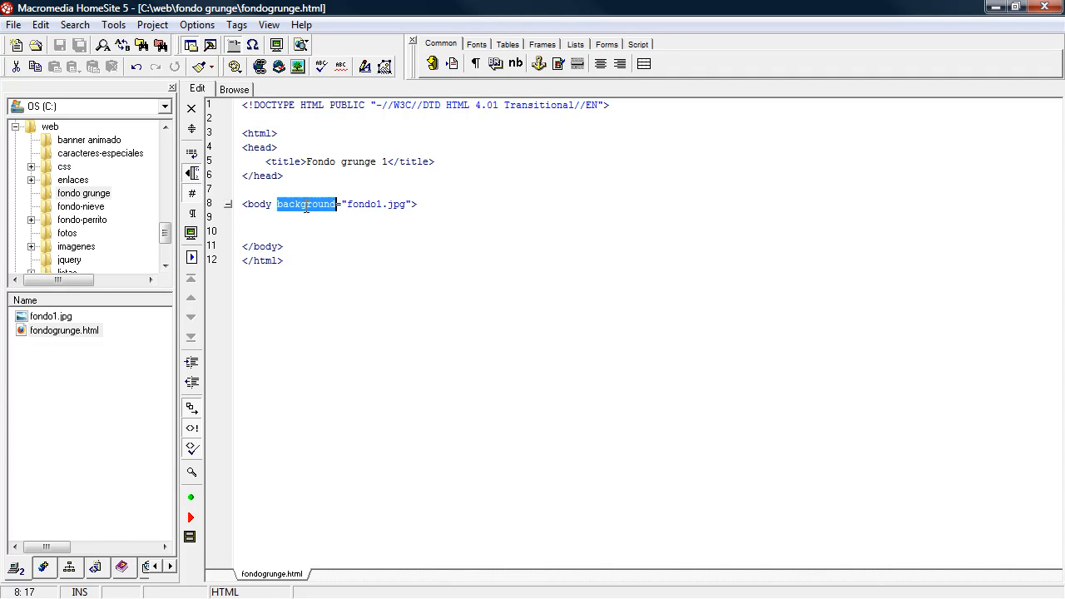
{"action": "double_click", "coordinate": [364, 204]}
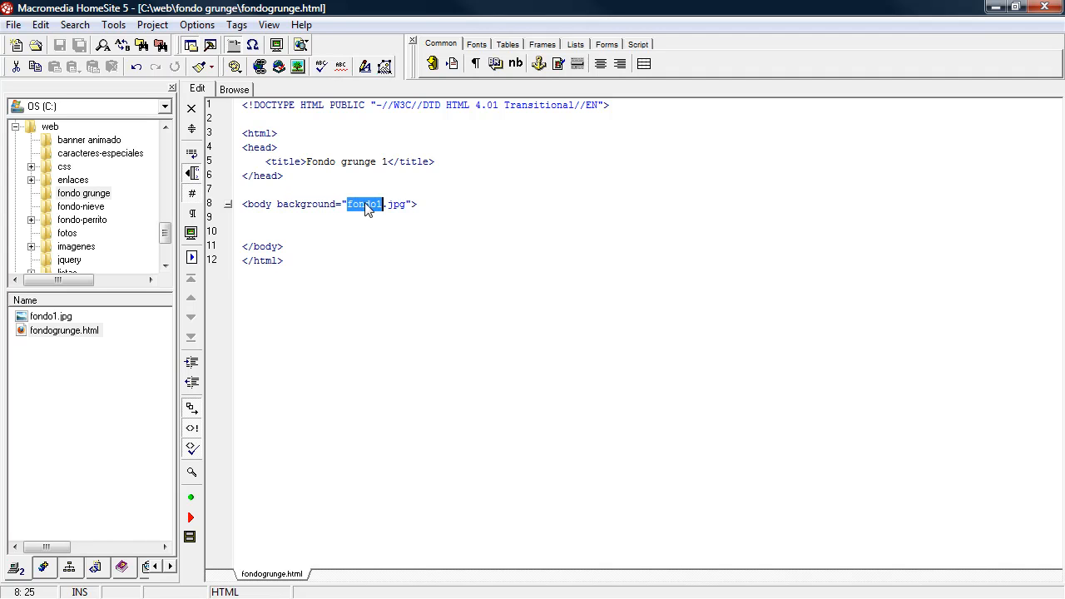
{"action": "left_click_drag", "start_coordinate": [408, 202], "coordinate": [352, 202]}
{"action": "left_click", "coordinate": [358, 235]}
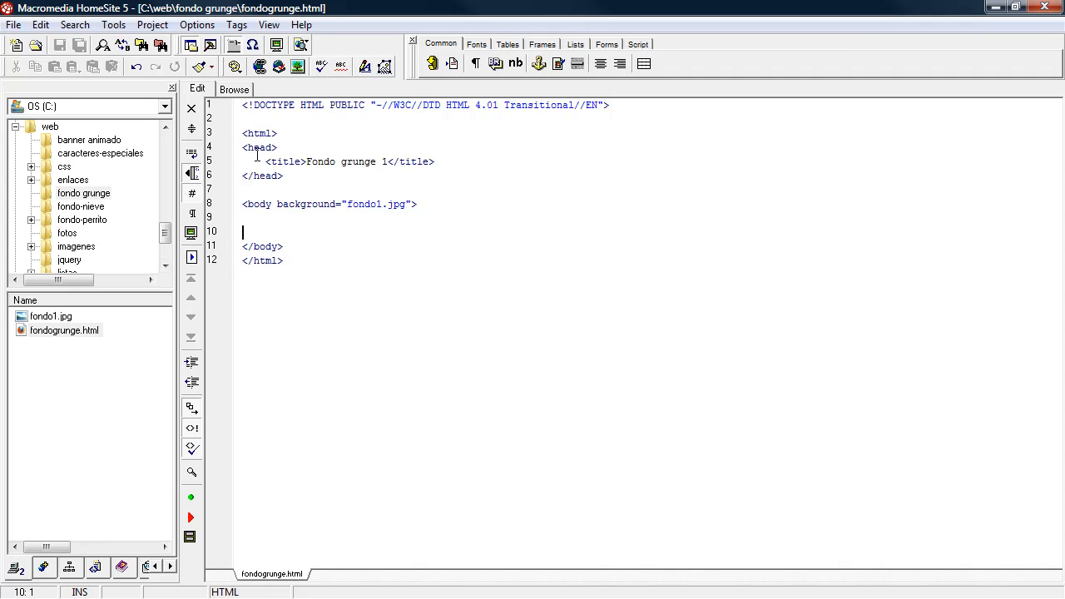
Step: Preview the tiled background of fondogrunge.html in HomeSite and in Firefox, and return to the HTML code
{"action": "left_click", "coordinate": [234, 89]}
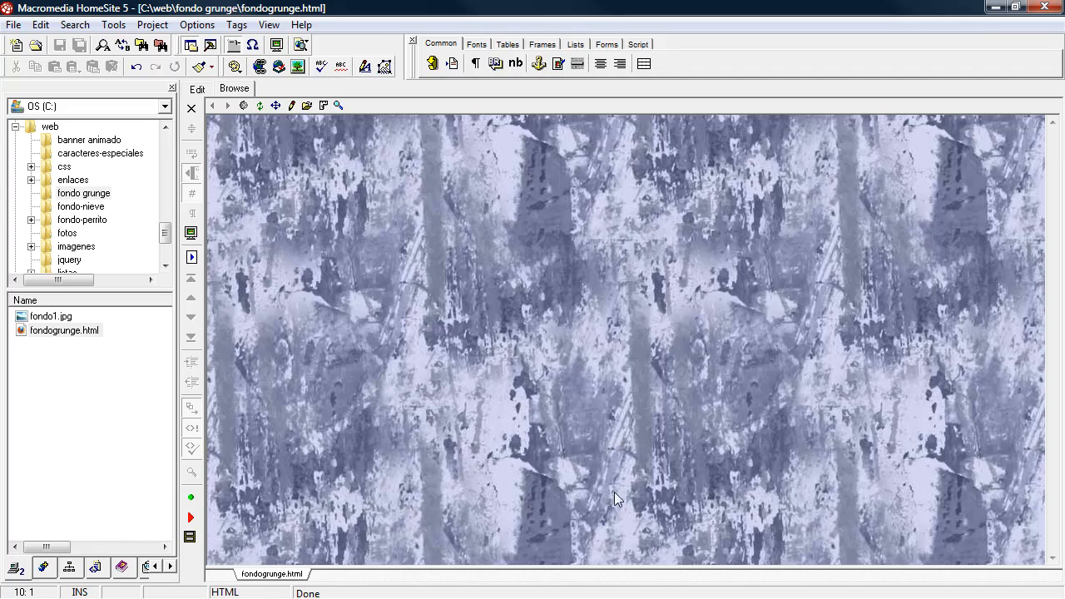
{"action": "key", "text": "F12"}
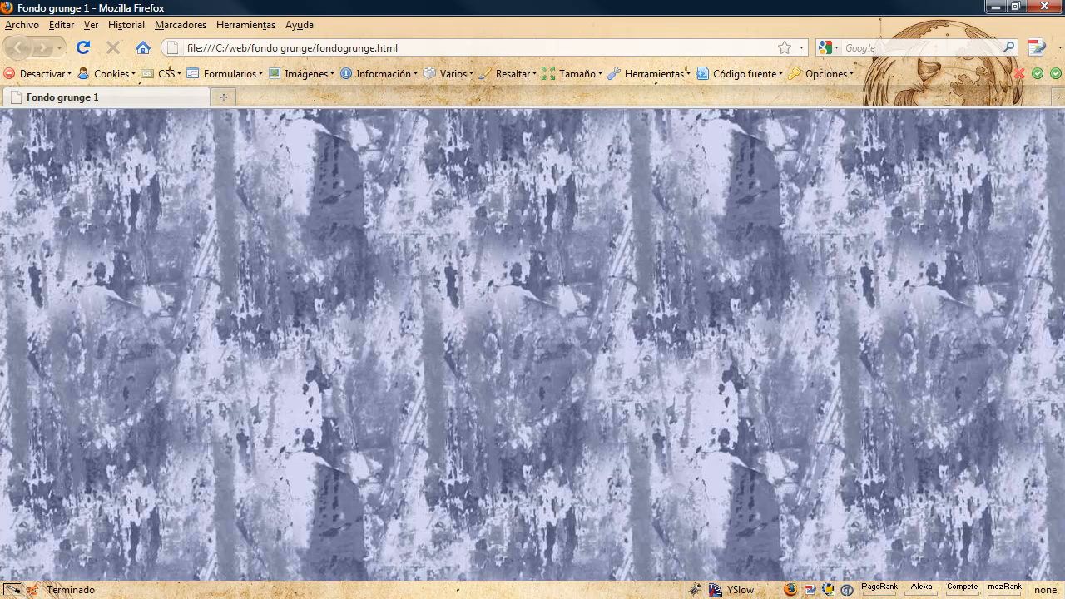
{"action": "key", "text": "alt+Tab"}
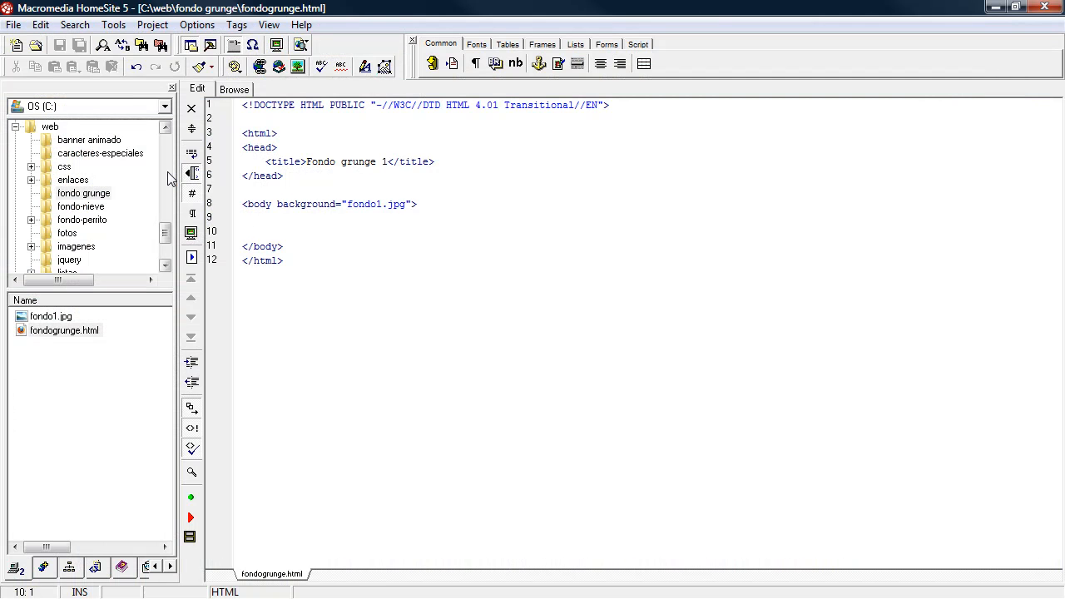
Step: Fill lines 10 to 69 of the page body with <br> tags and save fondogrunge.html
{"action": "key", "text": "ctrl+shift+b"}
{"action": "key", "text": "ctrl+shift+b"}
{"action": "key", "text": "ctrl+shift+b"}
{"action": "key", "text": "ctrl+shift+b"}
{"action": "key", "text": "ctrl+shift+b"}
{"action": "key", "text": "ctrl+shift+b"}
{"action": "key", "text": "ctrl+shift+b"}
{"action": "key", "text": "ctrl+shift+b"}
{"action": "key", "text": "ctrl+shift+b"}
{"action": "key", "text": "ctrl+shift+b"}
{"action": "key", "text": "ctrl+shift+b"}
{"action": "key", "text": "ctrl+shift+b"}
{"action": "key", "text": "ctrl+shift+b"}
{"action": "key", "text": "ctrl+shift+b"}
{"action": "key", "text": "ctrl+shift+b"}
{"action": "key", "text": "ctrl+shift+b"}
{"action": "key", "text": "ctrl+shift+b"}
{"action": "key", "text": "ctrl+shift+b"}
{"action": "key", "text": "ctrl+shift+b"}
{"action": "key", "text": "ctrl+shift+b"}
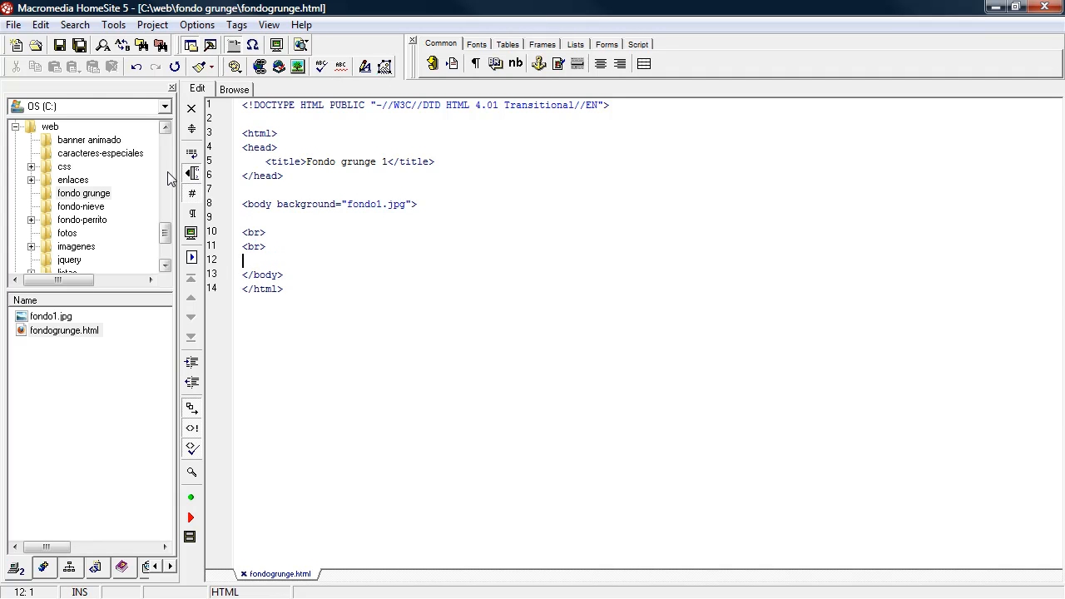
{"action": "key", "text": "ctrl+shift+b"}
{"action": "key", "text": "ctrl+shift+b"}
{"action": "key", "text": "ctrl+shift+b"}
{"action": "key", "text": "ctrl+shift+b"}
{"action": "key", "text": "ctrl+shift+b"}
{"action": "key", "text": "ctrl+shift+b"}
{"action": "key", "text": "ctrl+shift+b"}
{"action": "key", "text": "ctrl+shift+b"}
{"action": "key", "text": "ctrl+shift+b"}
{"action": "key", "text": "ctrl+shift+b"}
{"action": "key", "text": "ctrl+shift+b"}
{"action": "key", "text": "ctrl+shift+b"}
{"action": "key", "text": "ctrl+shift+b"}
{"action": "key", "text": "ctrl+shift+b"}
{"action": "key", "text": "ctrl+shift+b"}
{"action": "key", "text": "ctrl+shift+b"}
{"action": "key", "text": "ctrl+shift+b"}
{"action": "key", "text": "ctrl+shift+b"}
{"action": "key", "text": "ctrl+shift+b"}
{"action": "key", "text": "ctrl+shift+b"}
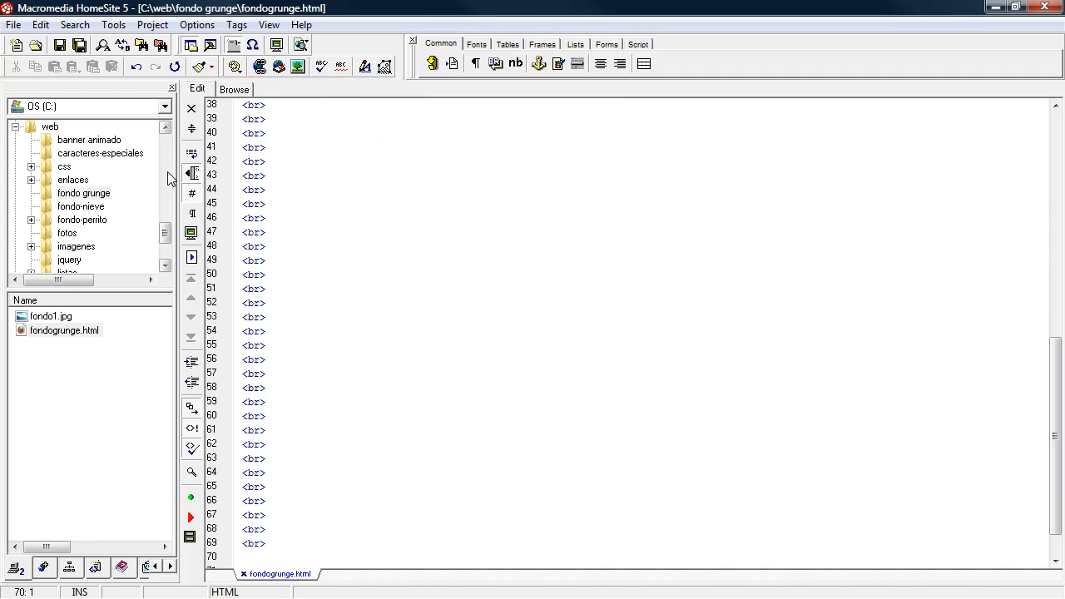
{"action": "left_click", "coordinate": [59, 48]}
Step: Switch to Firefox, reload fondogrunge.html and examine how the background tiles down the lengthened page
{"action": "key", "text": "alt+Tab"}
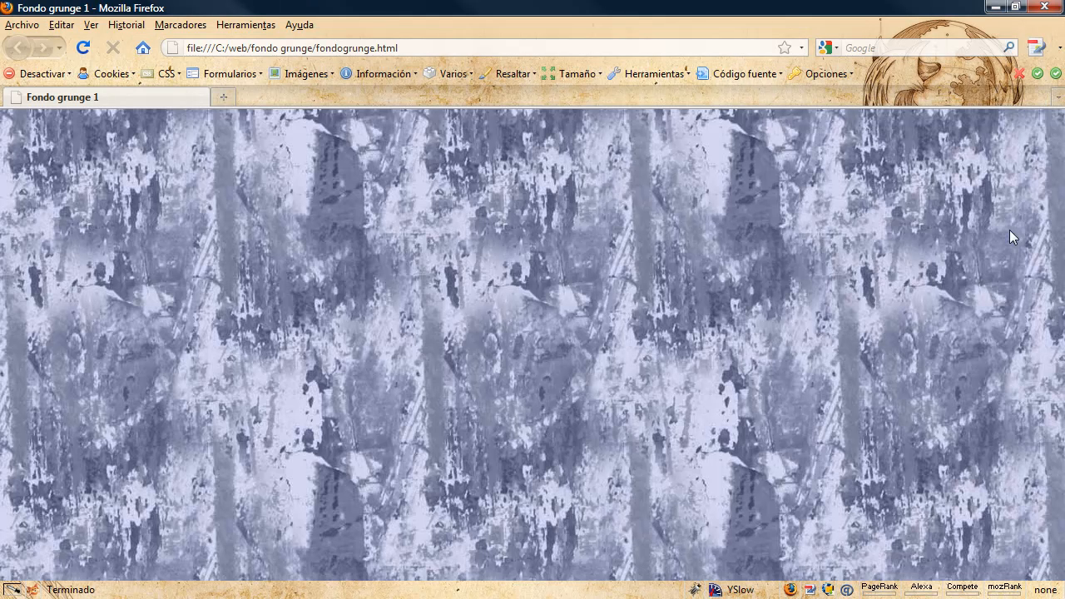
{"action": "left_click", "coordinate": [78, 51]}
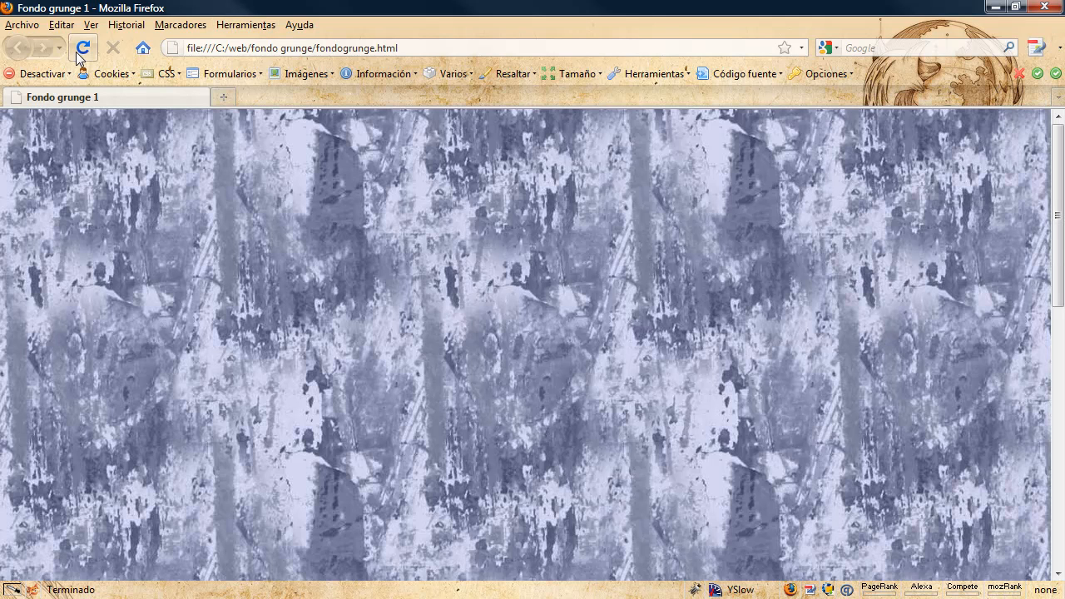
{"action": "left_click_drag", "start_coordinate": [1058, 179], "coordinate": [1044, 130]}
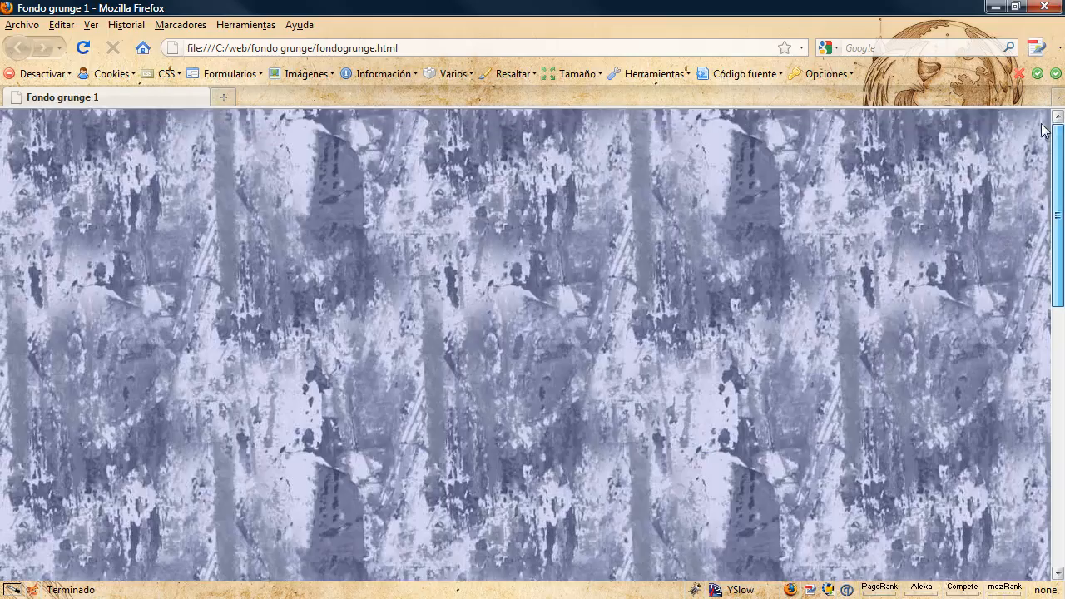